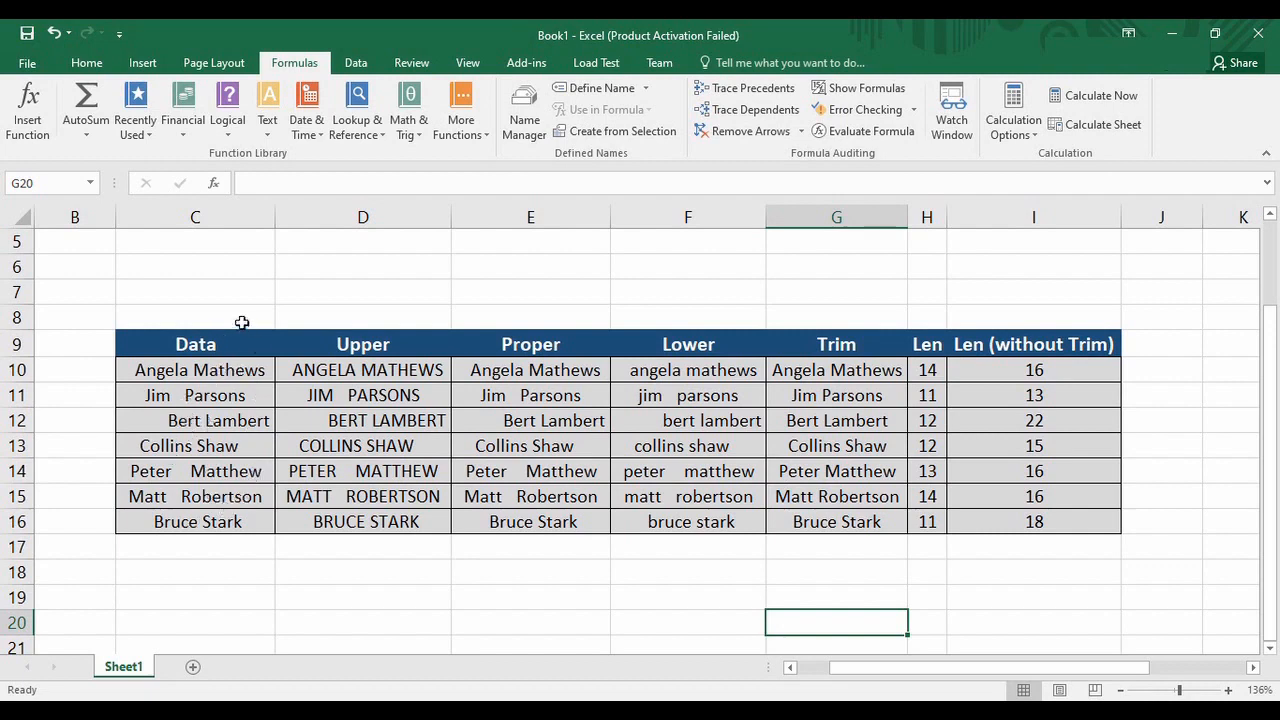
- Clear the contents of D10:I16, keeping the headers and the Data column
{"action": "left_click_drag", "start_coordinate": [1108, 522], "coordinate": [330, 370]}
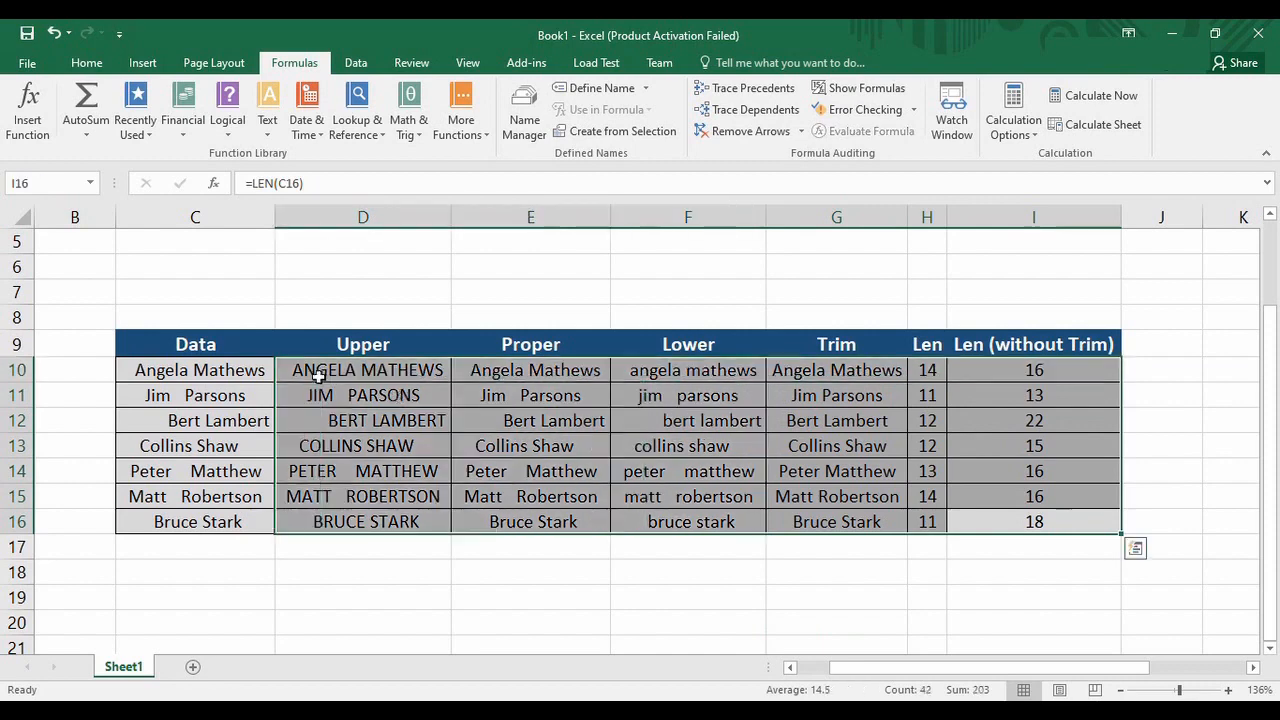
{"action": "right_click", "coordinate": [322, 370]}
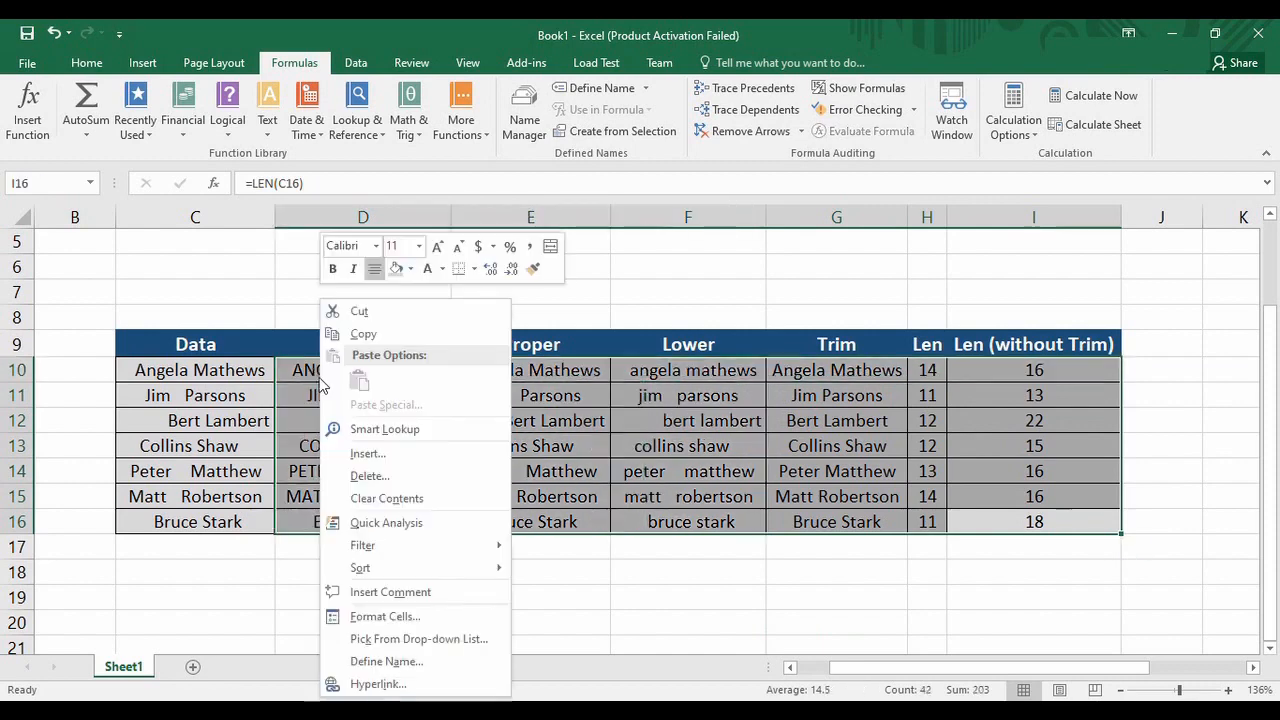
{"action": "left_click", "coordinate": [403, 507]}
{"action": "left_click", "coordinate": [605, 445]}
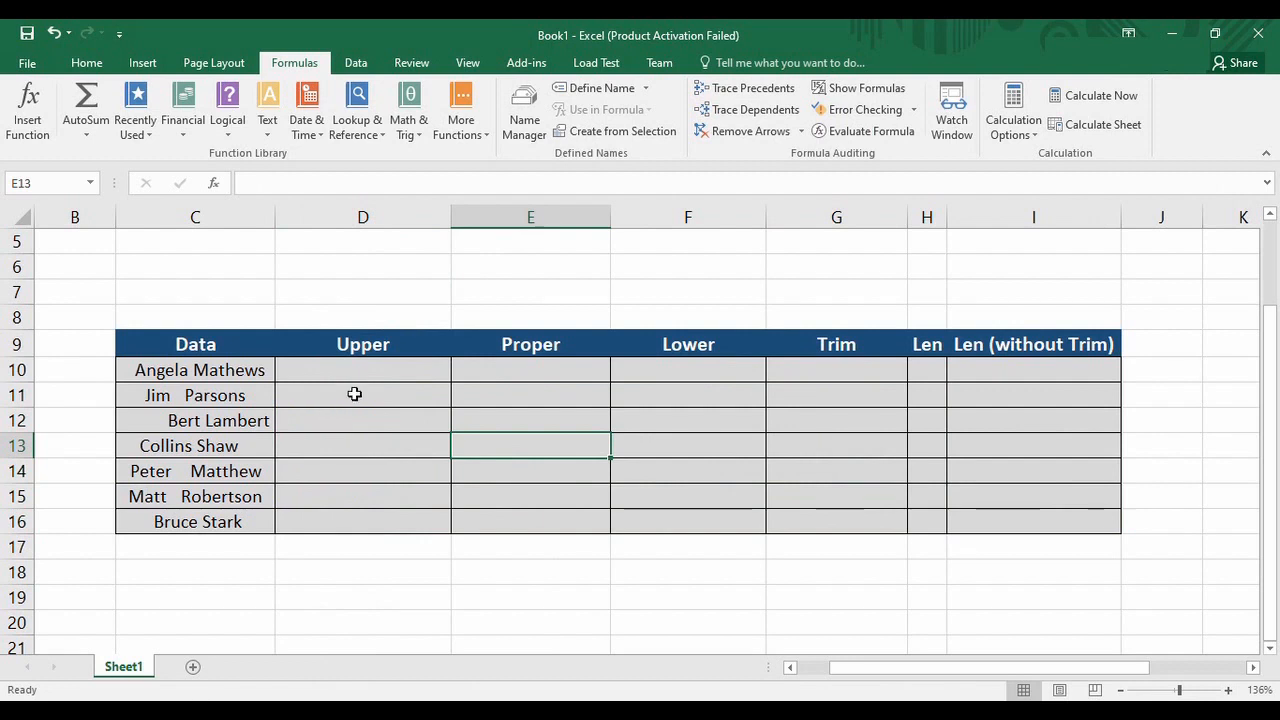
{"action": "left_click", "coordinate": [377, 370]}
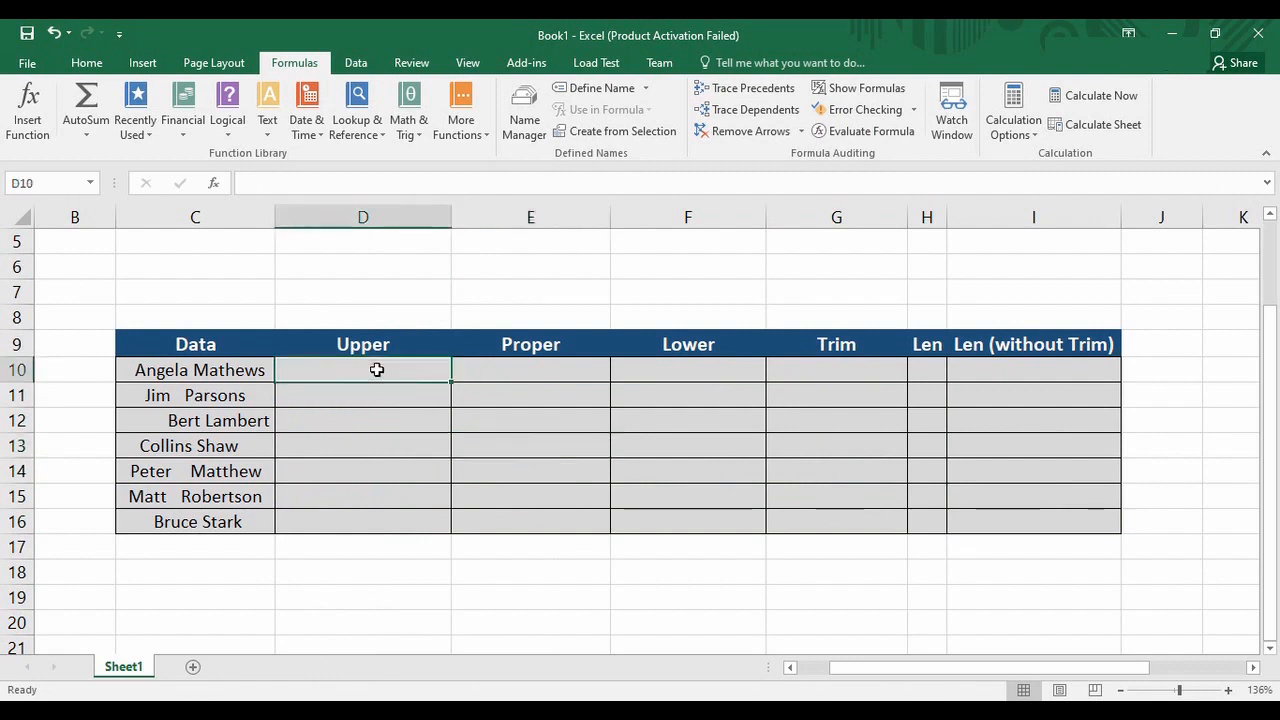
{"action": "left_click", "coordinate": [249, 383]}
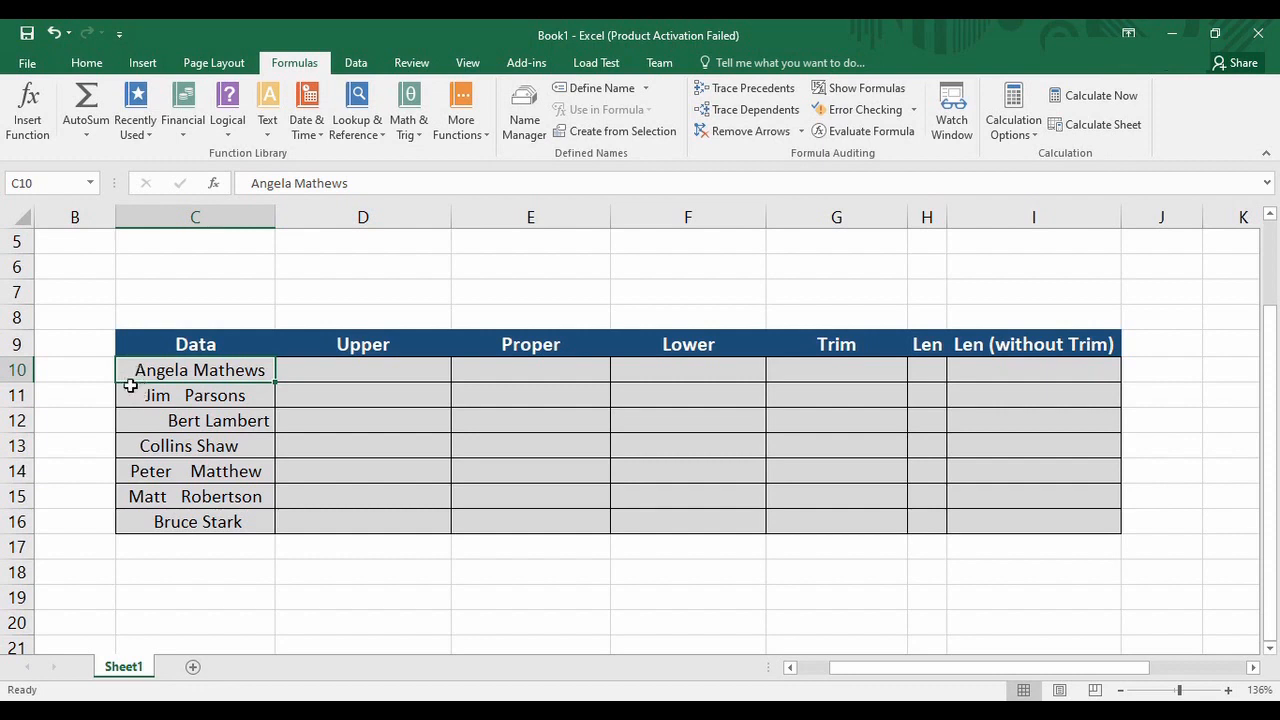
{"action": "left_click", "coordinate": [237, 400]}
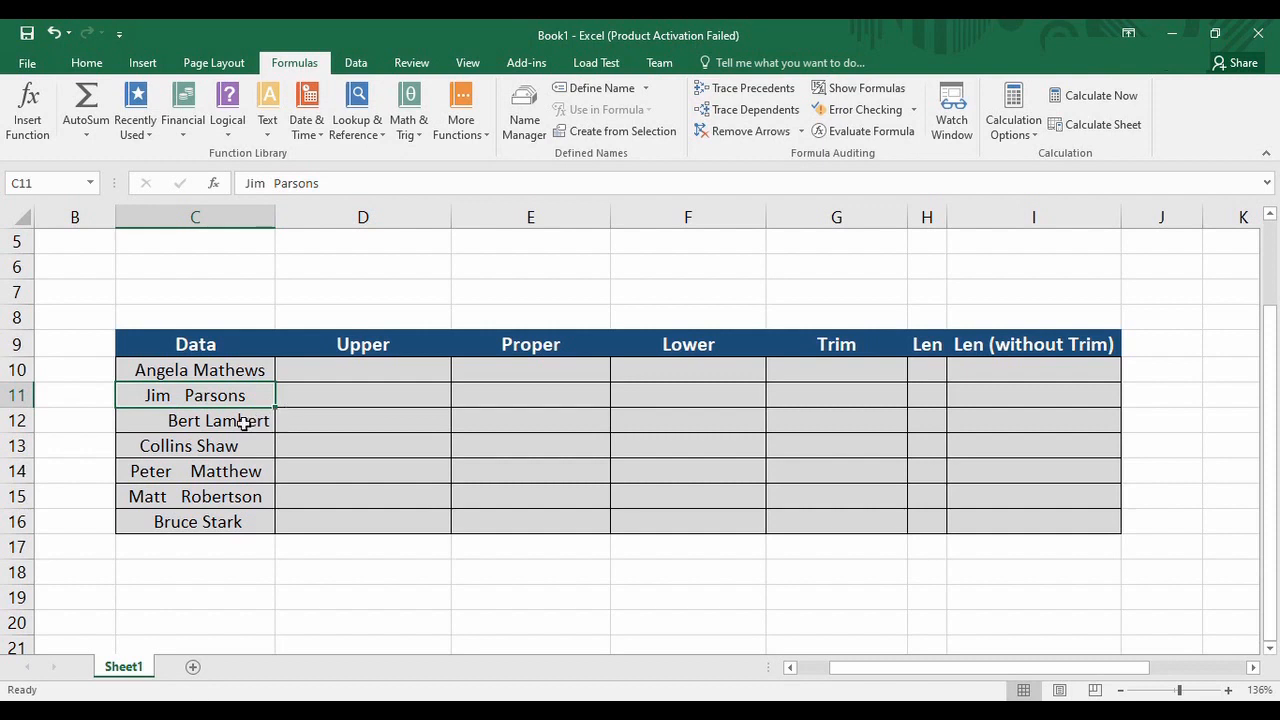
{"action": "left_click", "coordinate": [167, 424]}
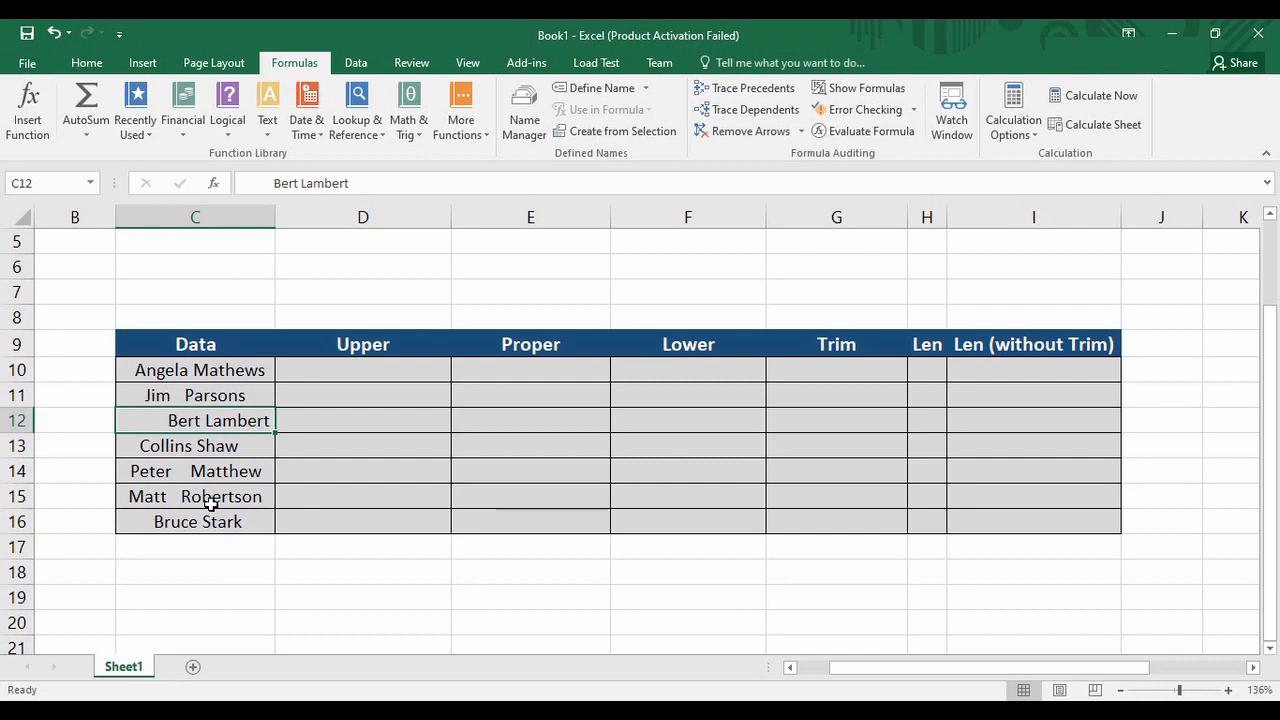
- Enter the formula =TRIM(C10) in cell G10 to remove the extra spaces from the first Data entry
{"action": "double_click", "coordinate": [826, 369]}
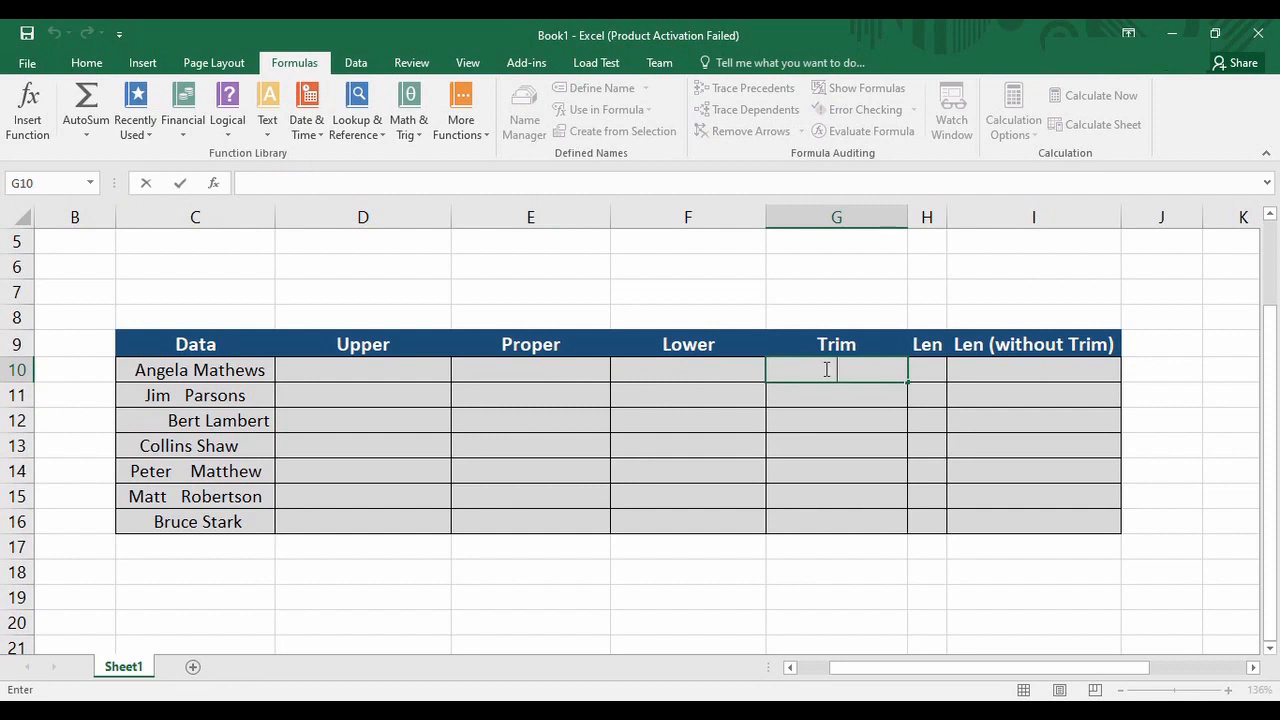
{"action": "type", "text": "=trim"}
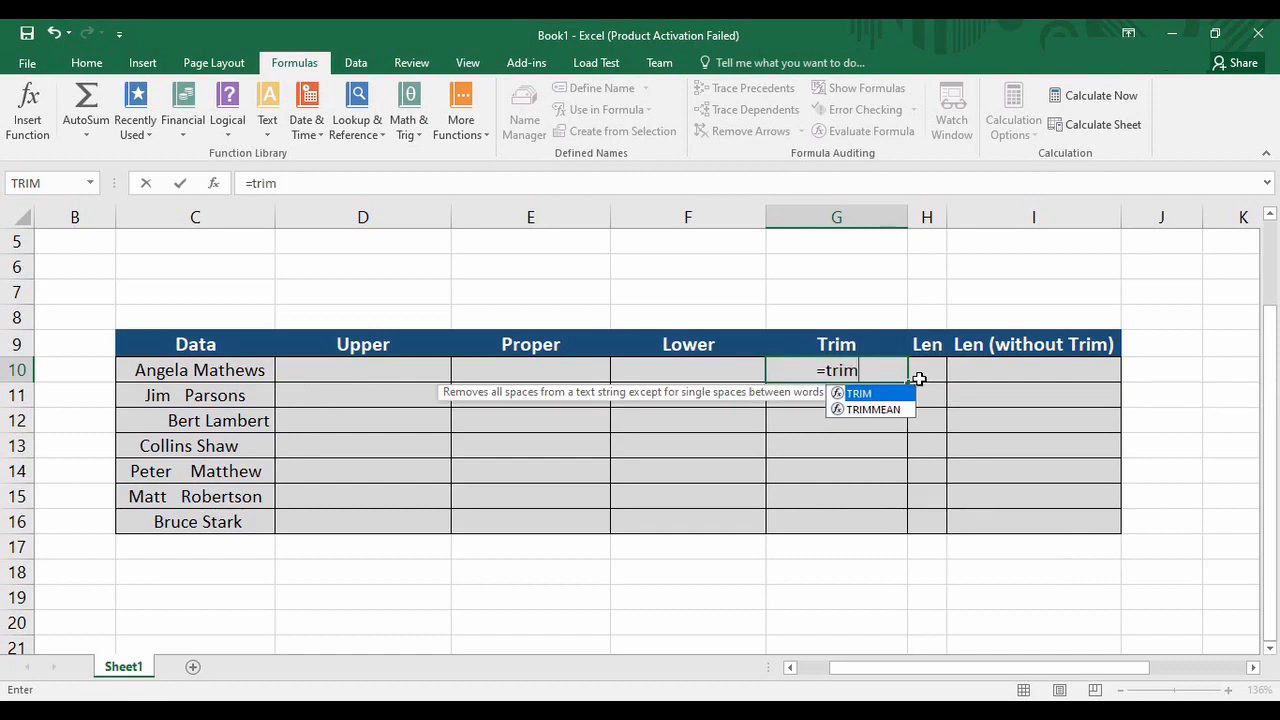
{"action": "key", "text": "Tab"}
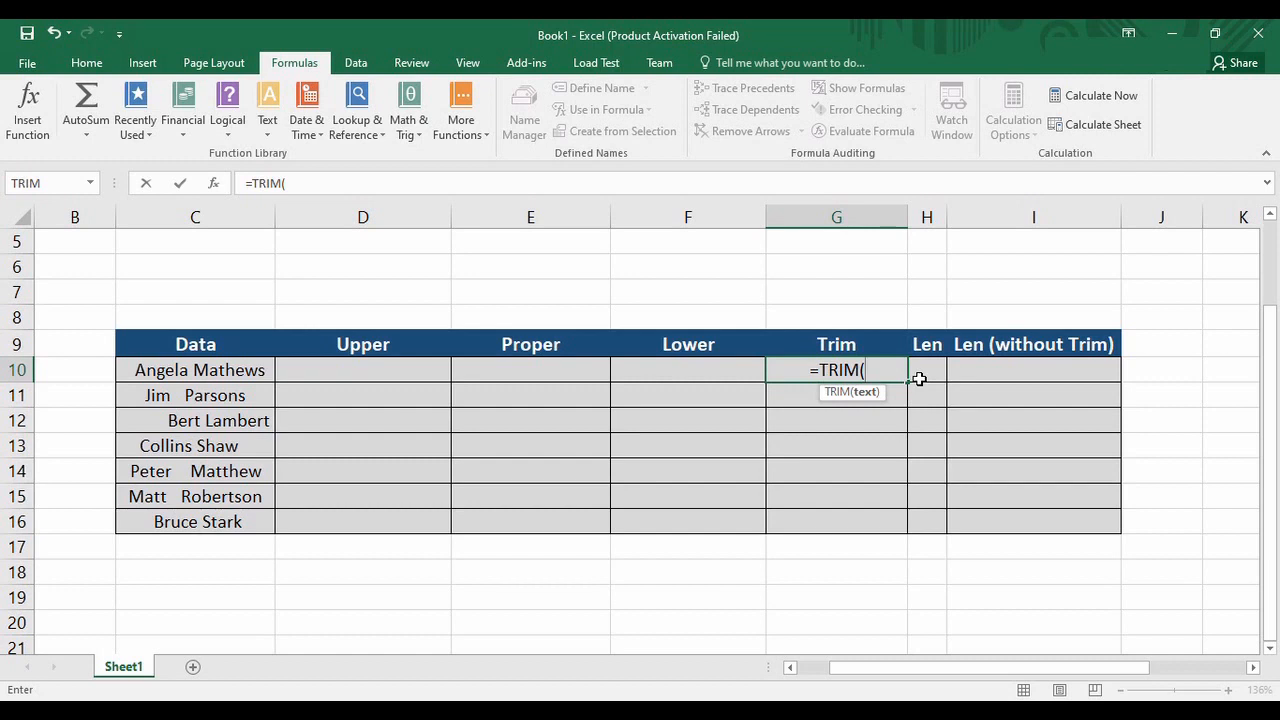
{"action": "left_click", "coordinate": [224, 370]}
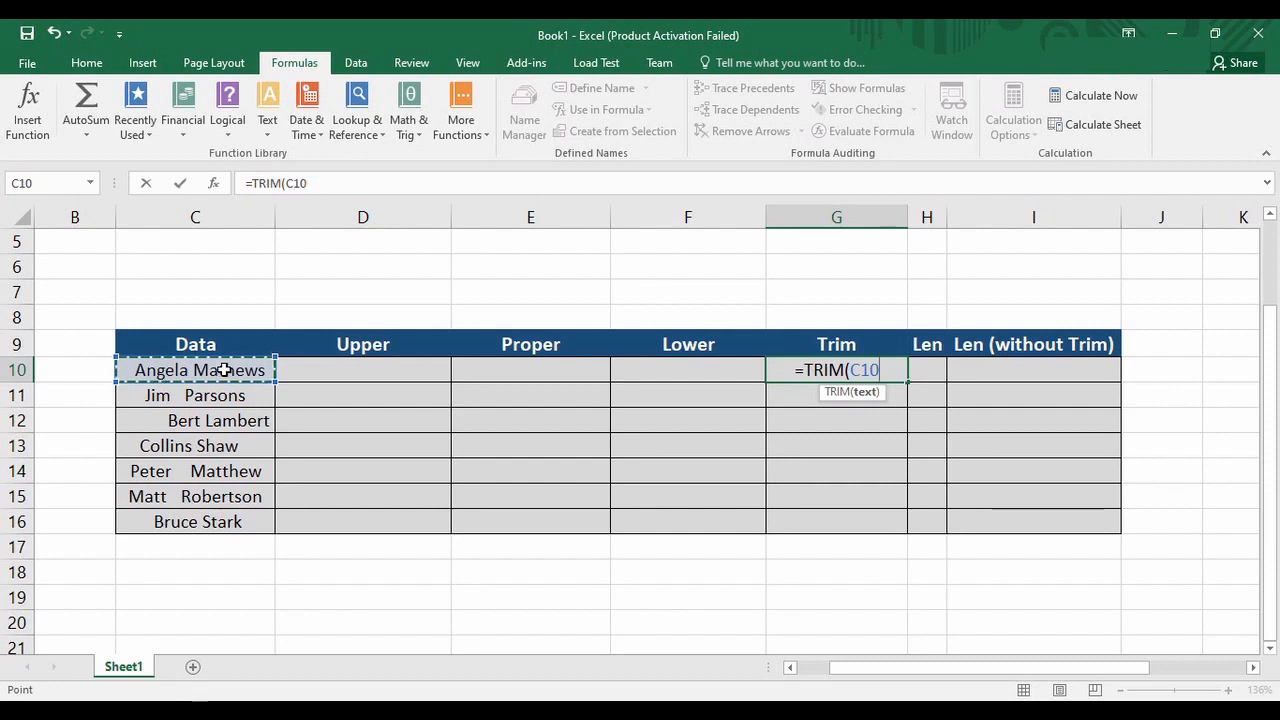
{"action": "type", "text": ")"}
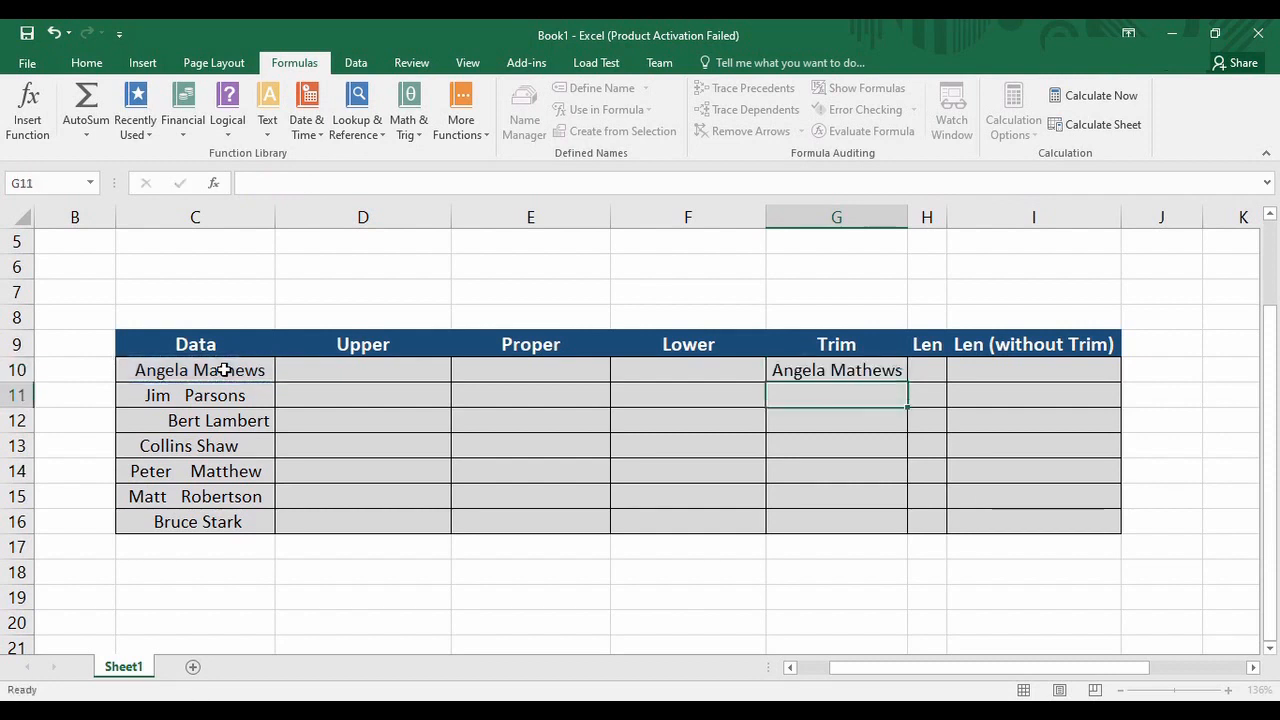
{"action": "key", "text": "Return"}
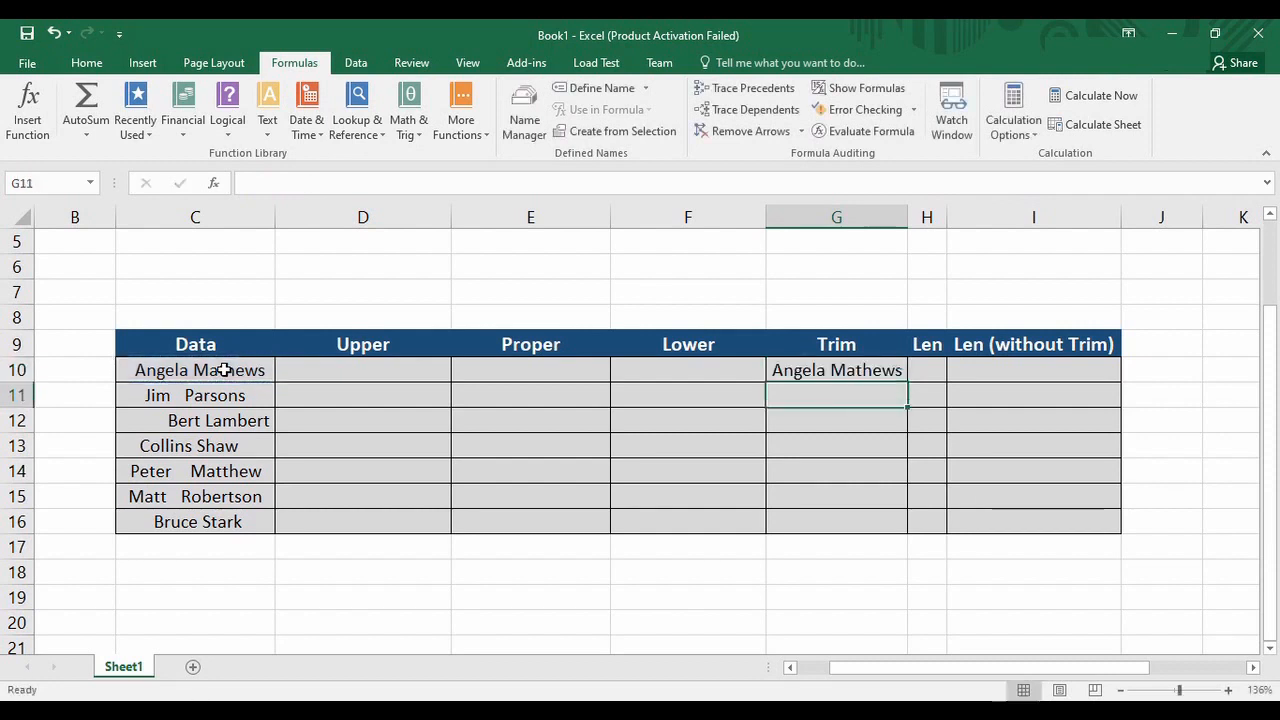
{"action": "left_click", "coordinate": [866, 374]}
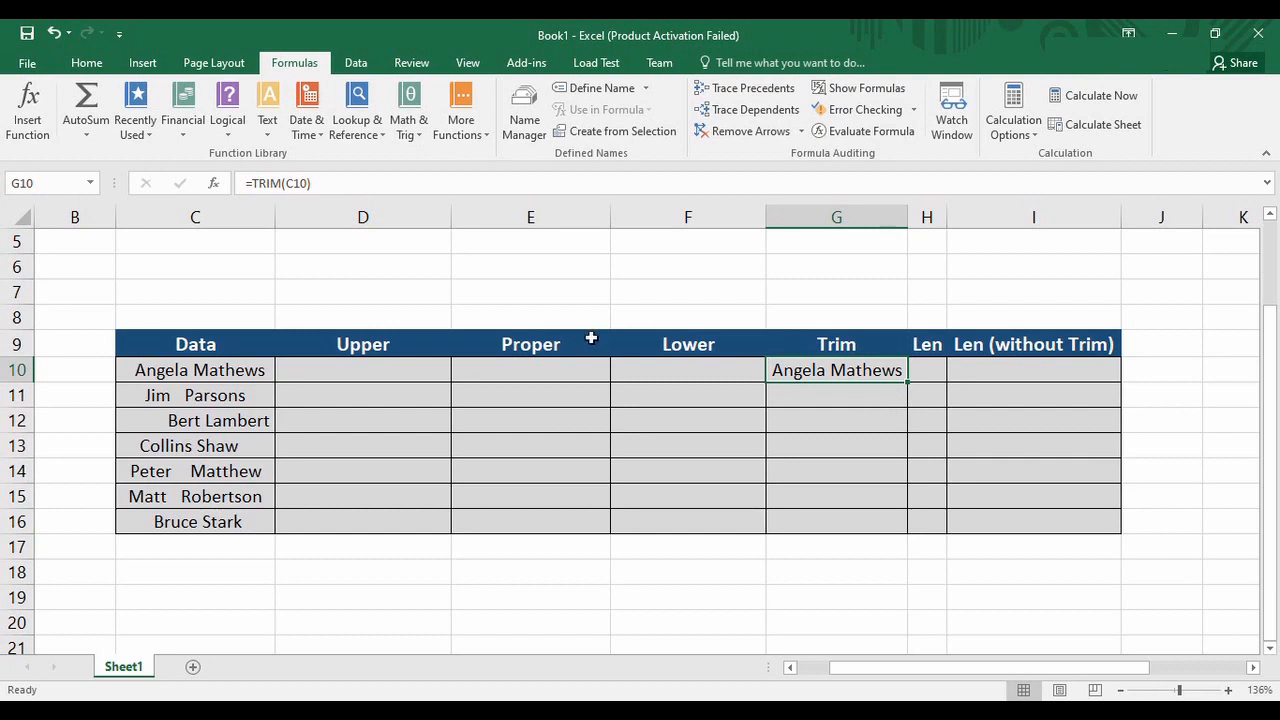
{"action": "left_click", "coordinate": [210, 397]}
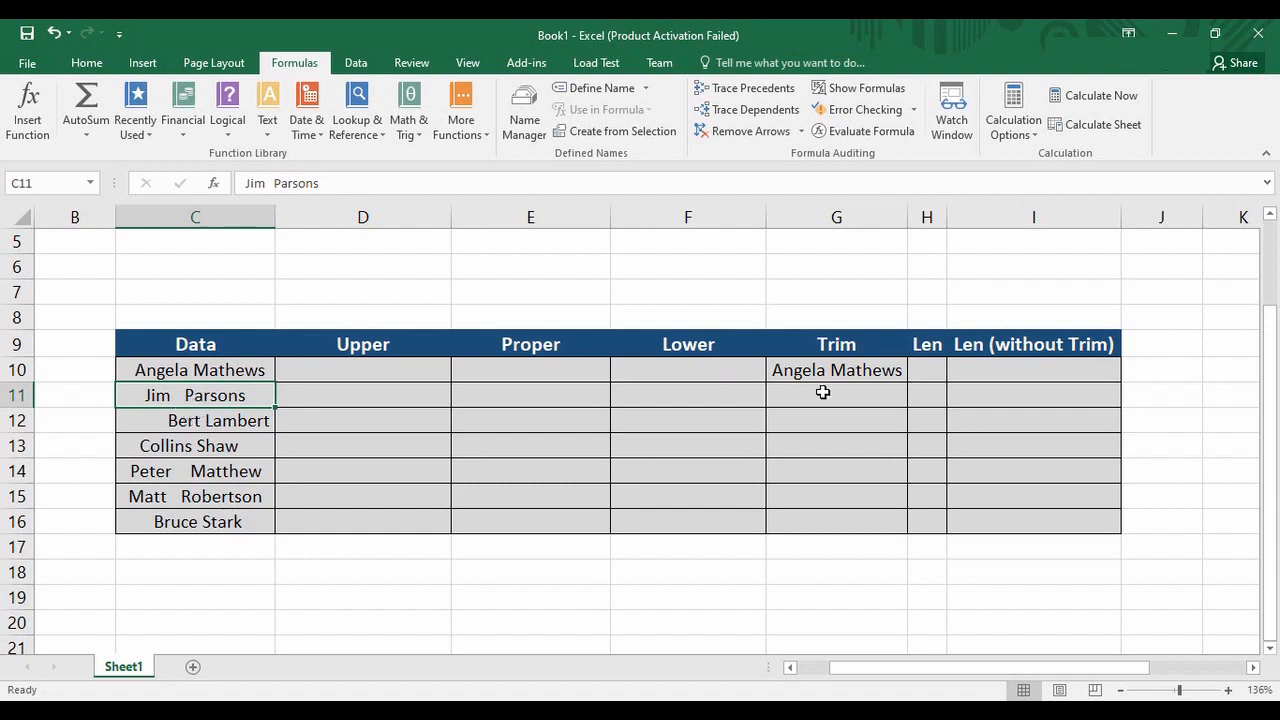
{"action": "left_click", "coordinate": [846, 371]}
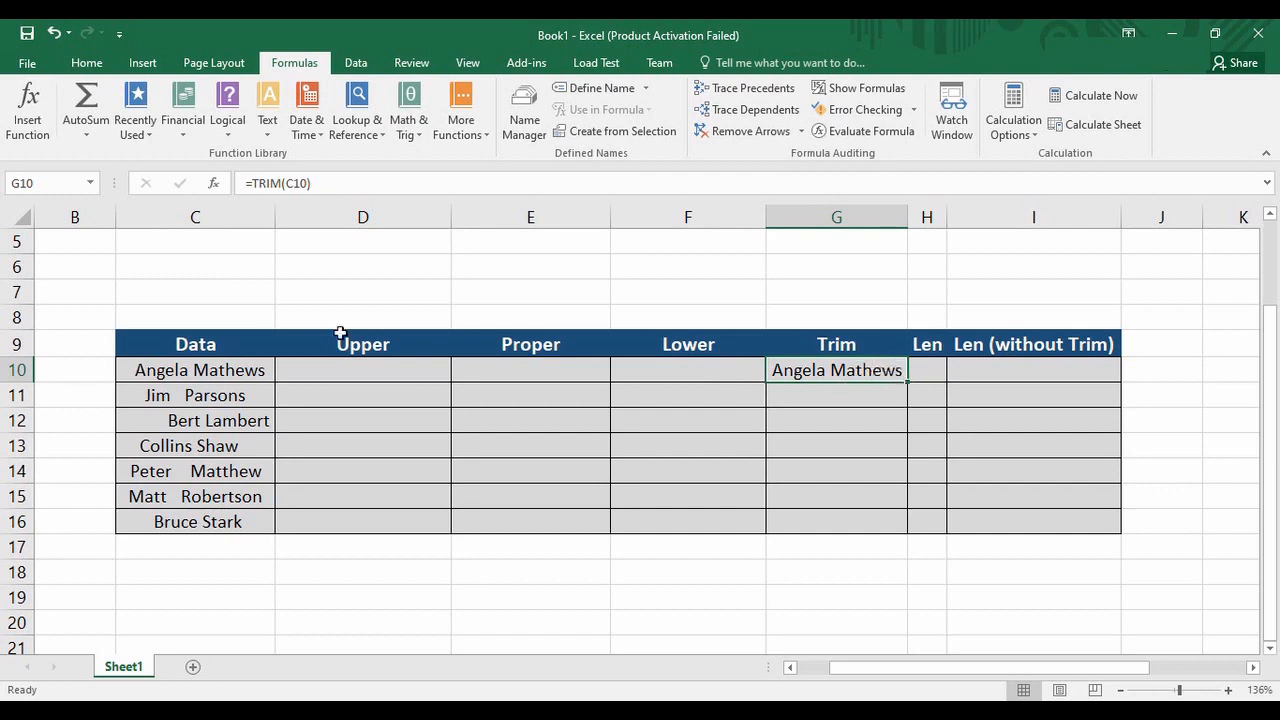
{"action": "left_click", "coordinate": [241, 379]}
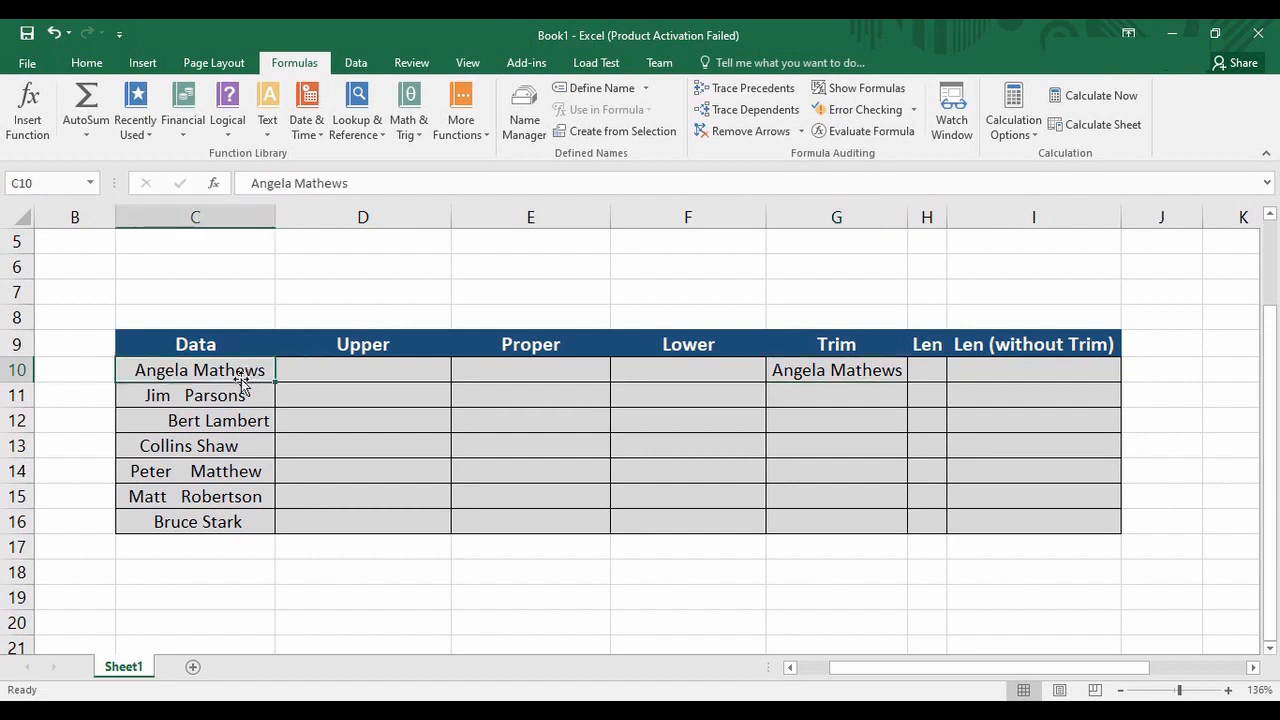
{"action": "left_click", "coordinate": [243, 397]}
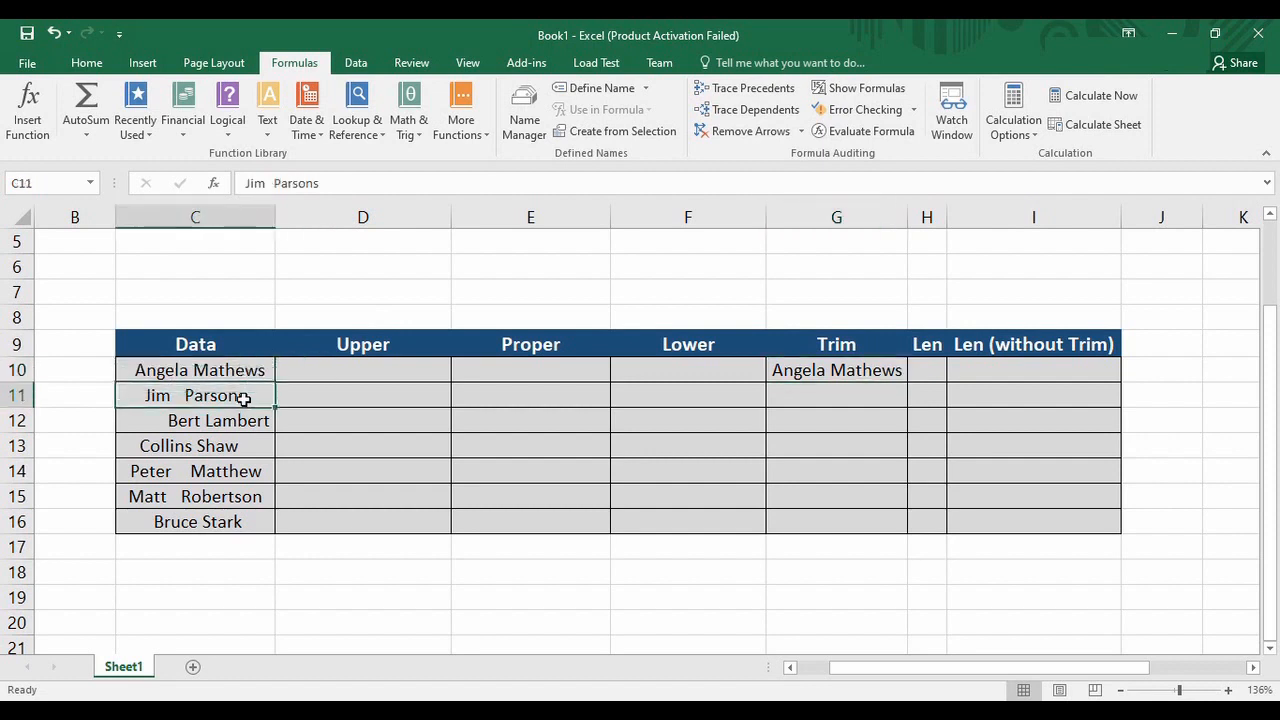
- Fill the TRIM formula from G10 down to G16
{"action": "left_click", "coordinate": [788, 376]}
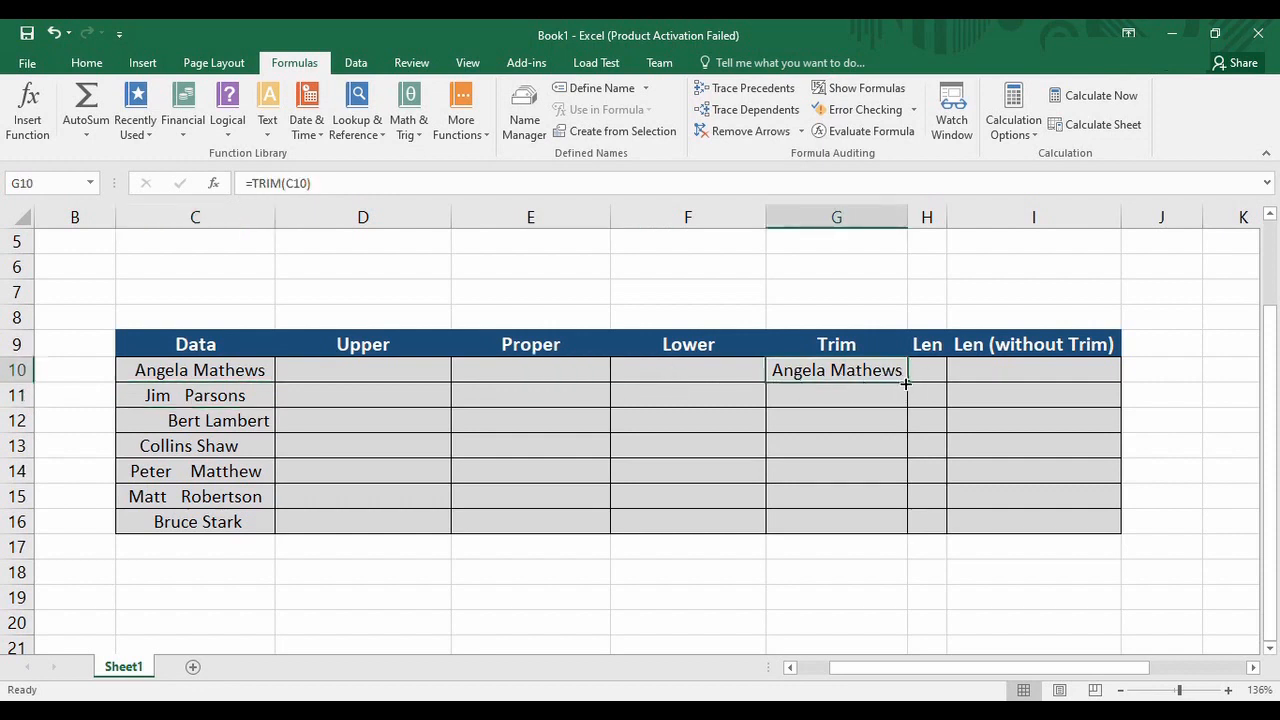
{"action": "left_click_drag", "start_coordinate": [905, 383], "coordinate": [906, 532]}
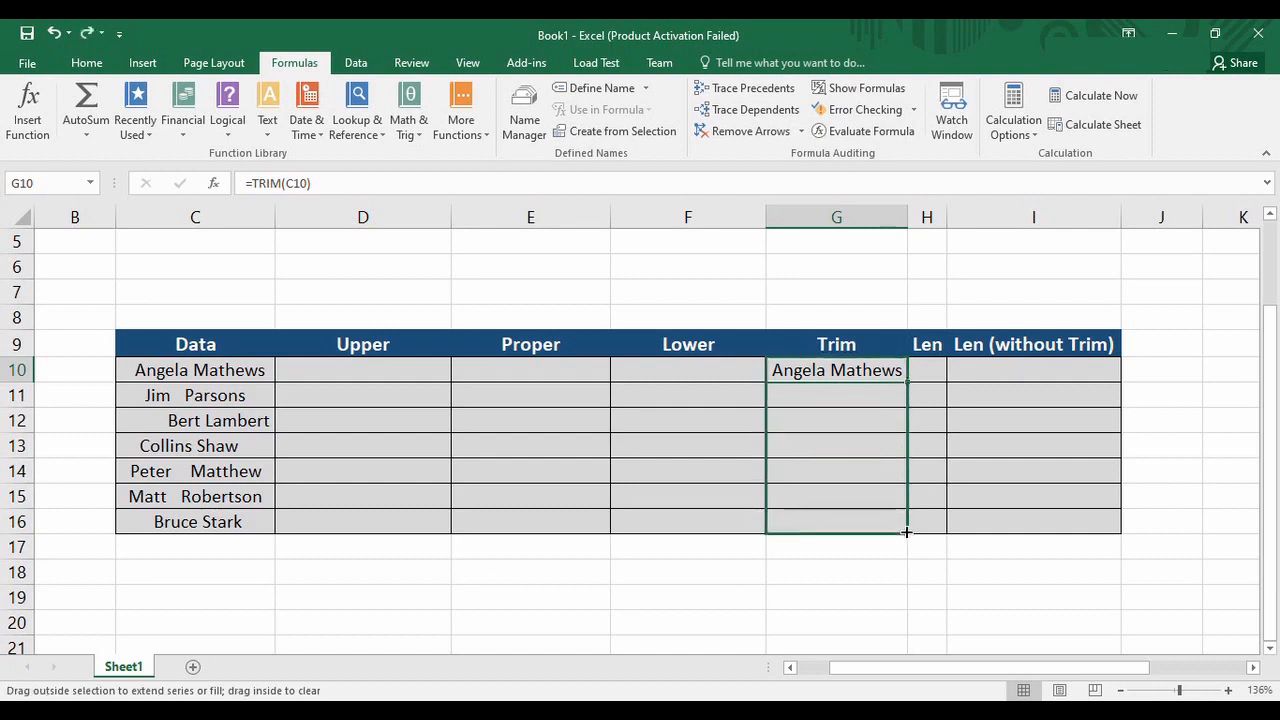
{"action": "left_click_drag", "start_coordinate": [906, 532], "coordinate": [906, 532]}
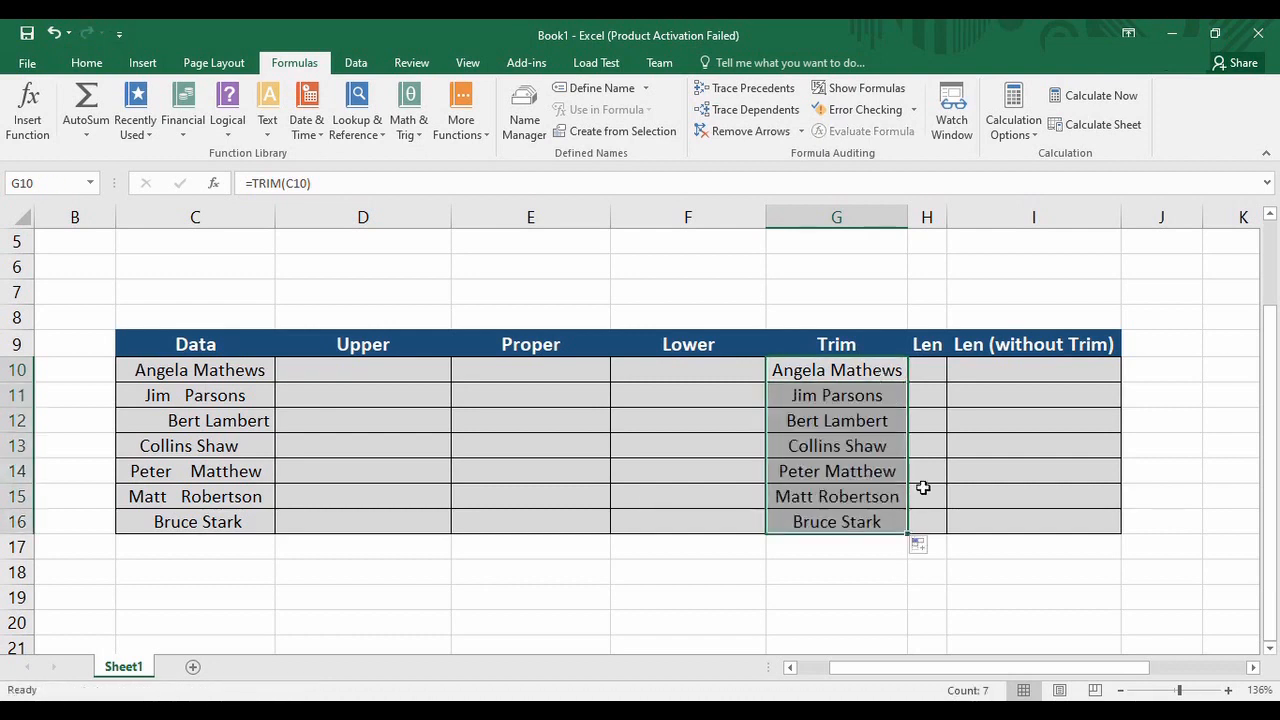
{"action": "left_click", "coordinate": [923, 487]}
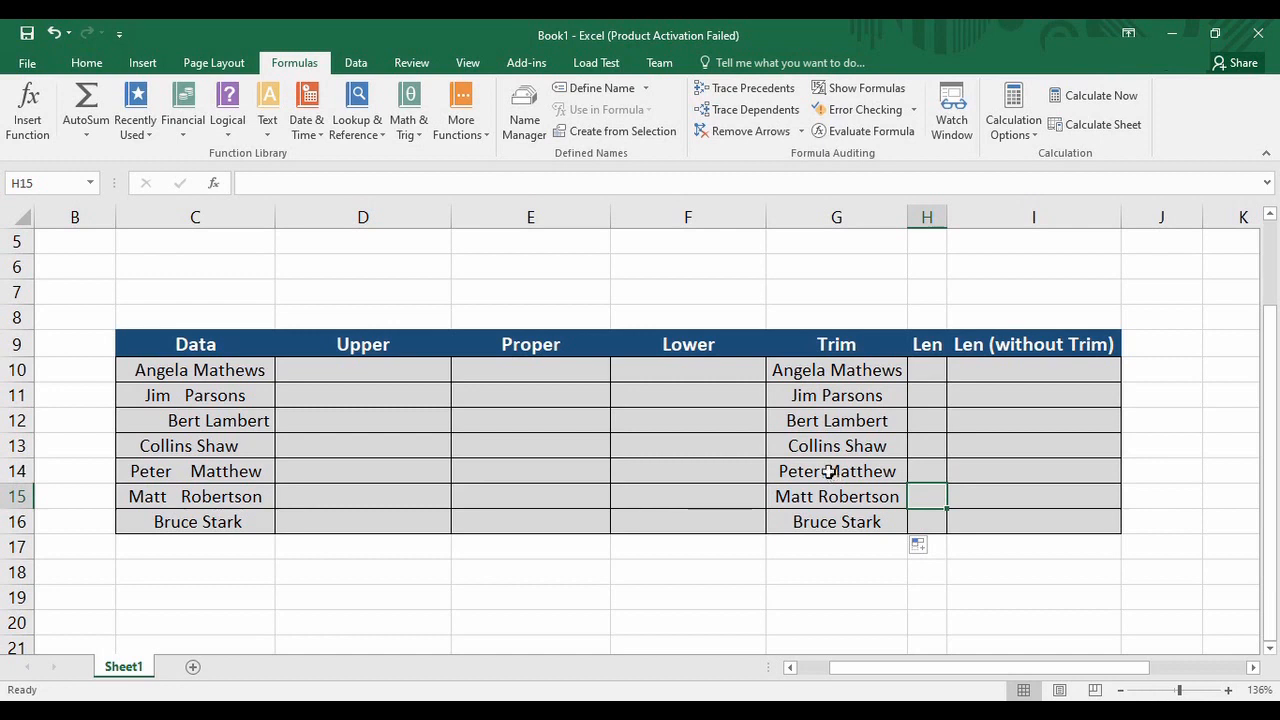
- Enter =LEN(G10) in H10 to count the trimmed text's characters, and fill it down to H16
{"action": "left_click", "coordinate": [930, 370]}
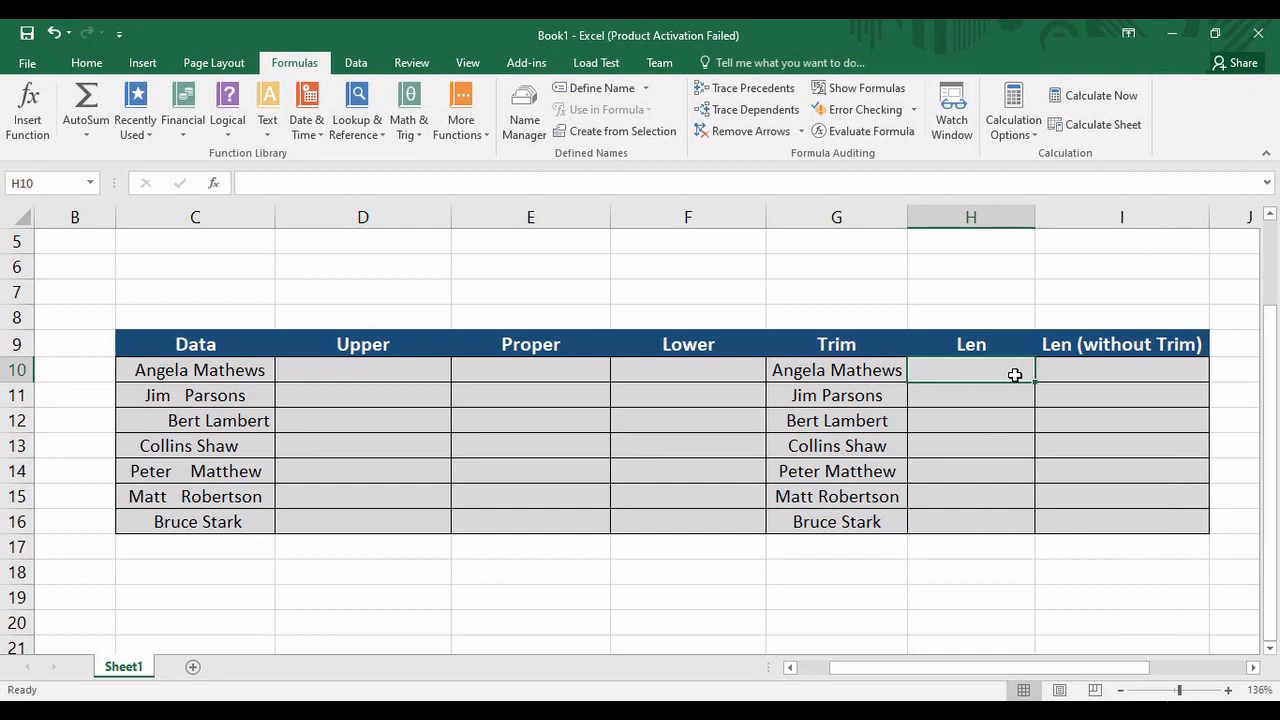
{"action": "type", "text": "="}
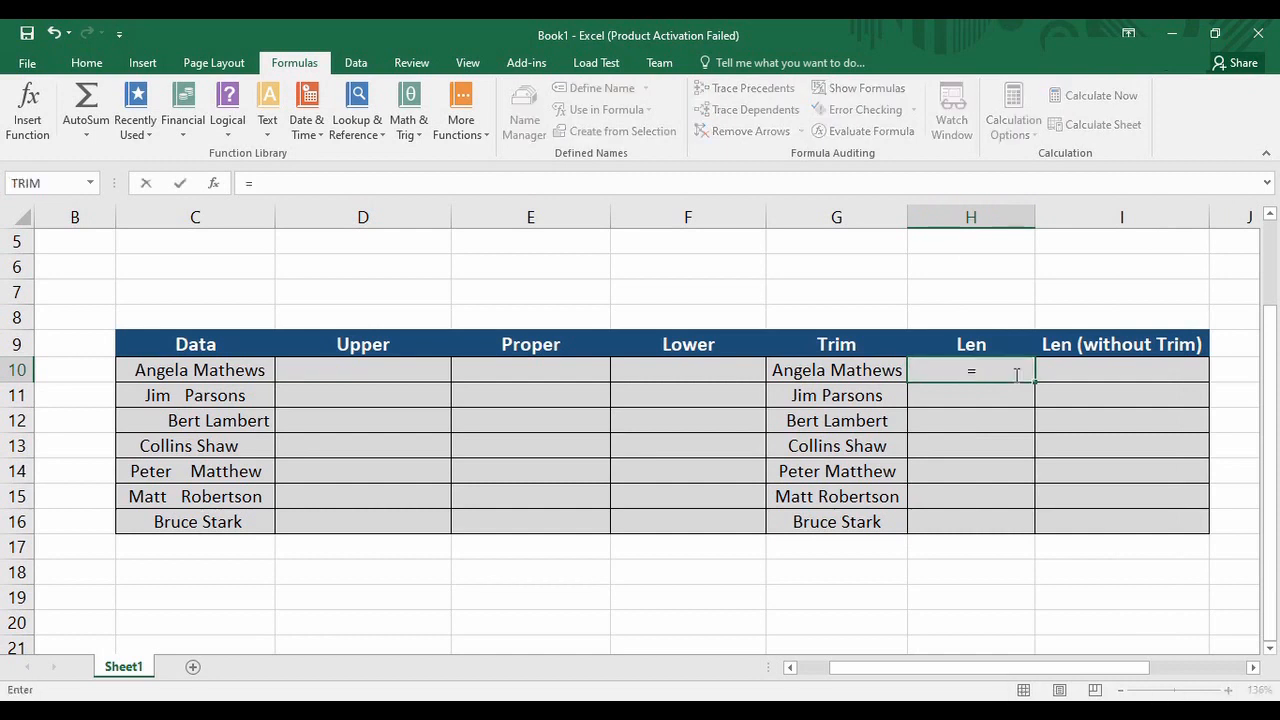
{"action": "type", "text": "len"}
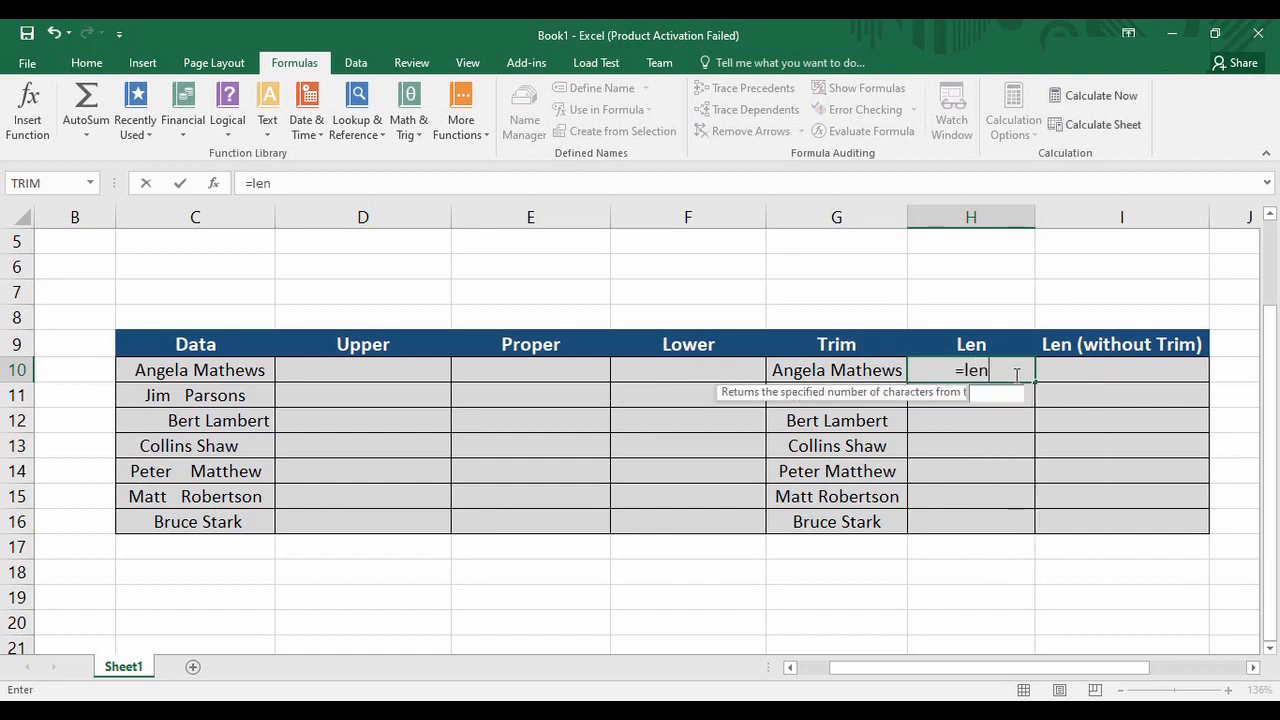
{"action": "type", "text": "("}
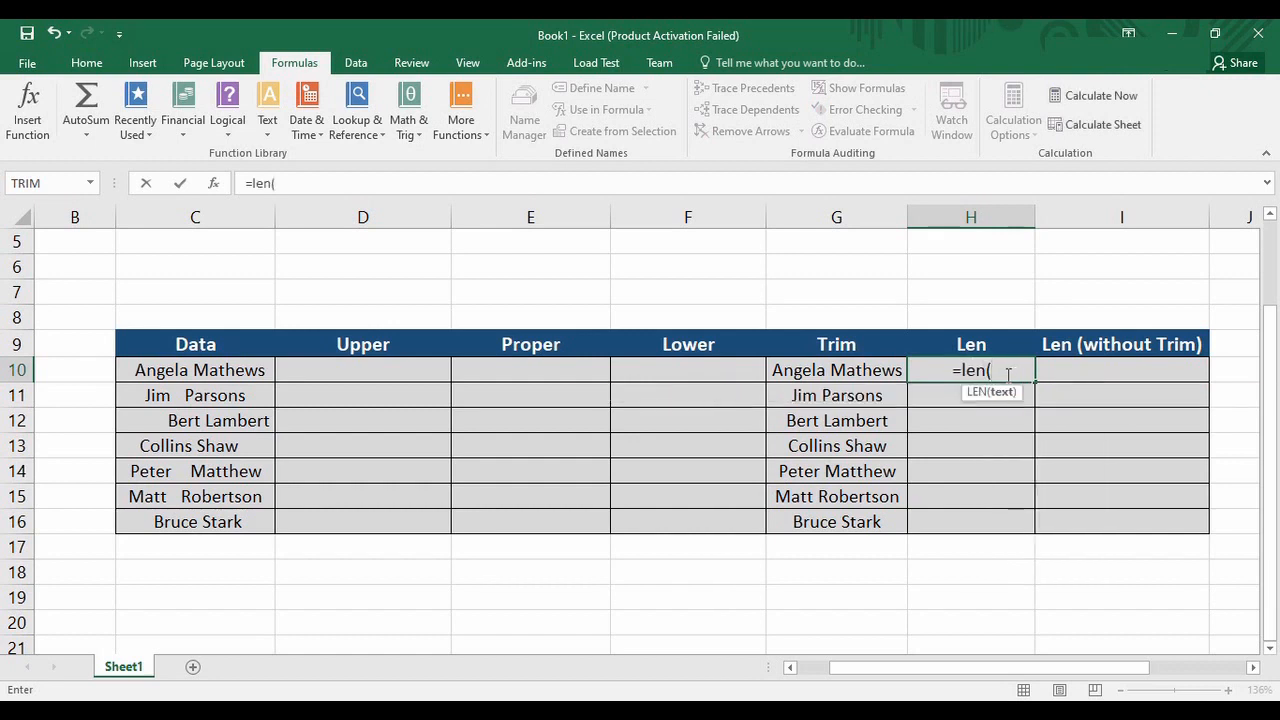
{"action": "left_click", "coordinate": [846, 371]}
{"action": "type", "text": ")"}
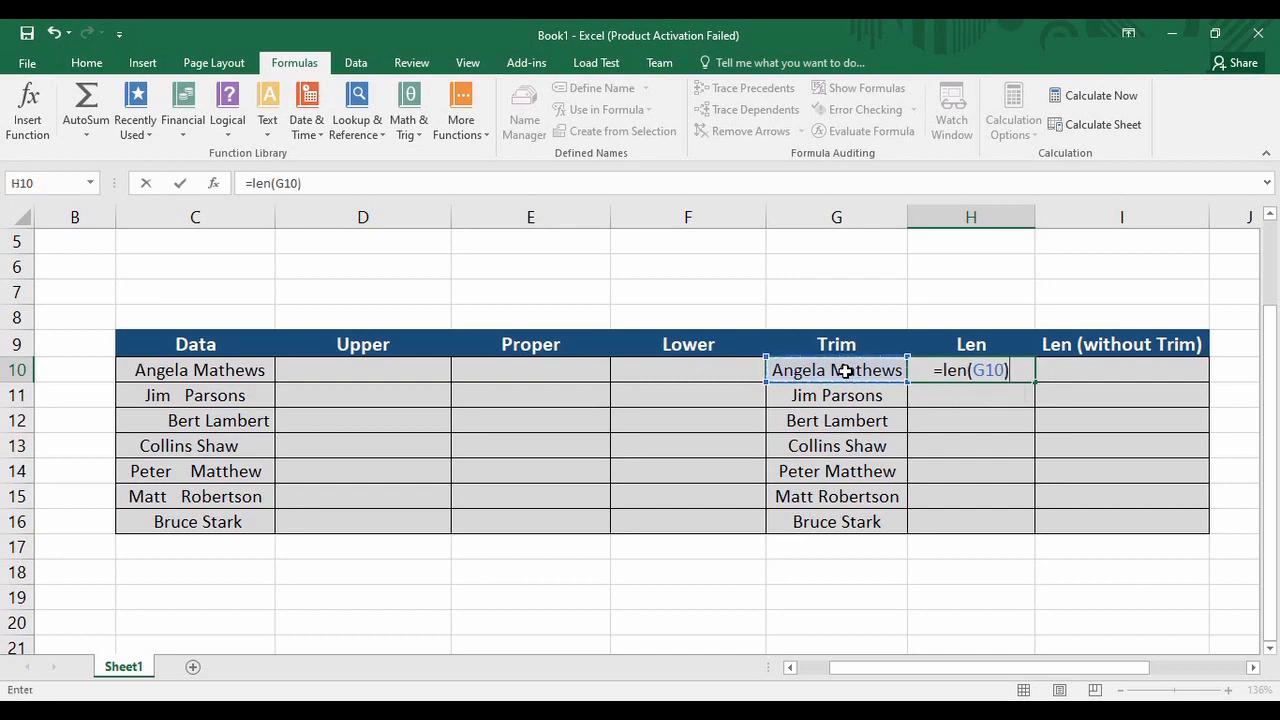
{"action": "key", "text": "ctrl+Return"}
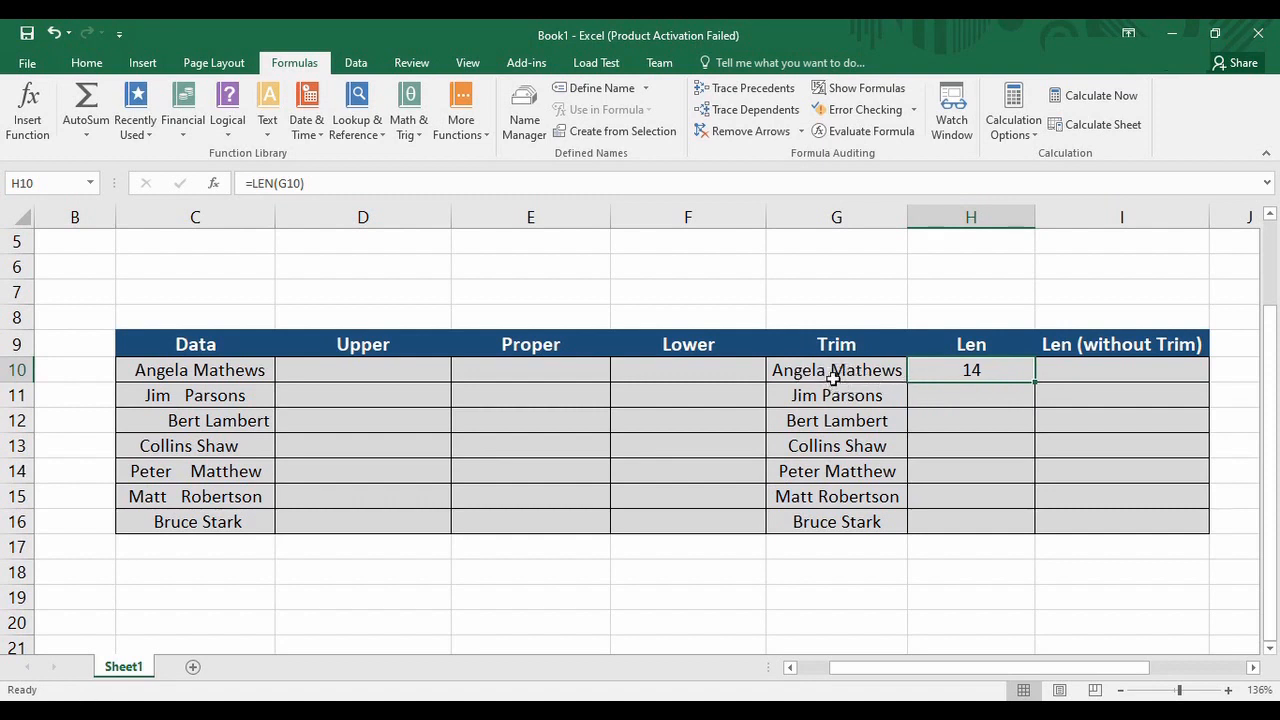
{"action": "left_click_drag", "start_coordinate": [1035, 382], "coordinate": [1027, 538]}
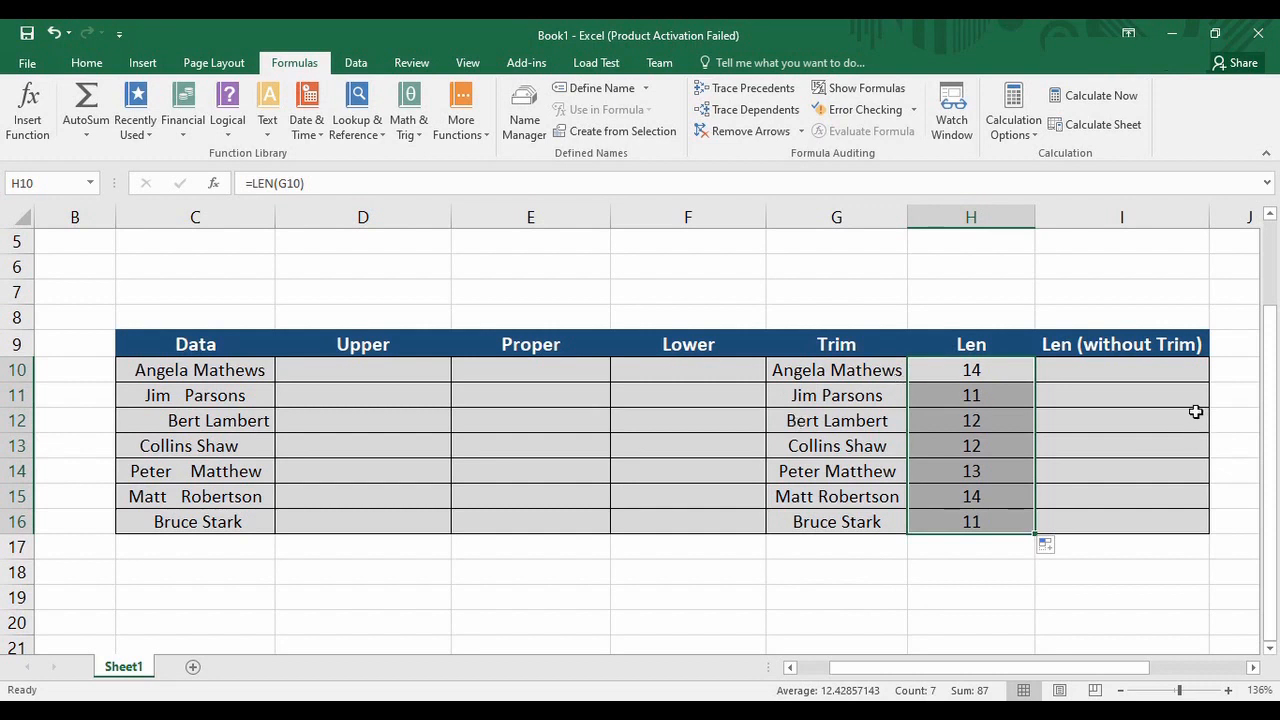
- Enter =LEN(C10) in I10 to count the untrimmed text's characters, and fill it down to I16
{"action": "left_click", "coordinate": [1154, 375]}
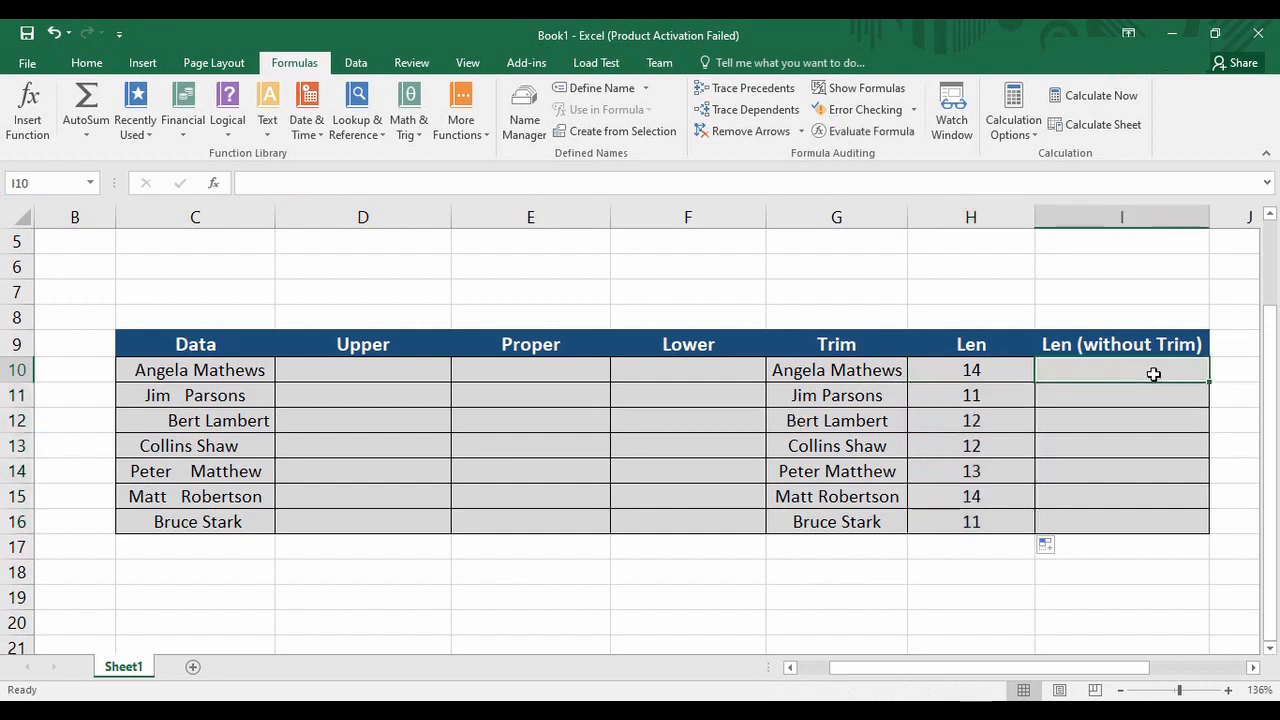
{"action": "type", "text": "=len("}
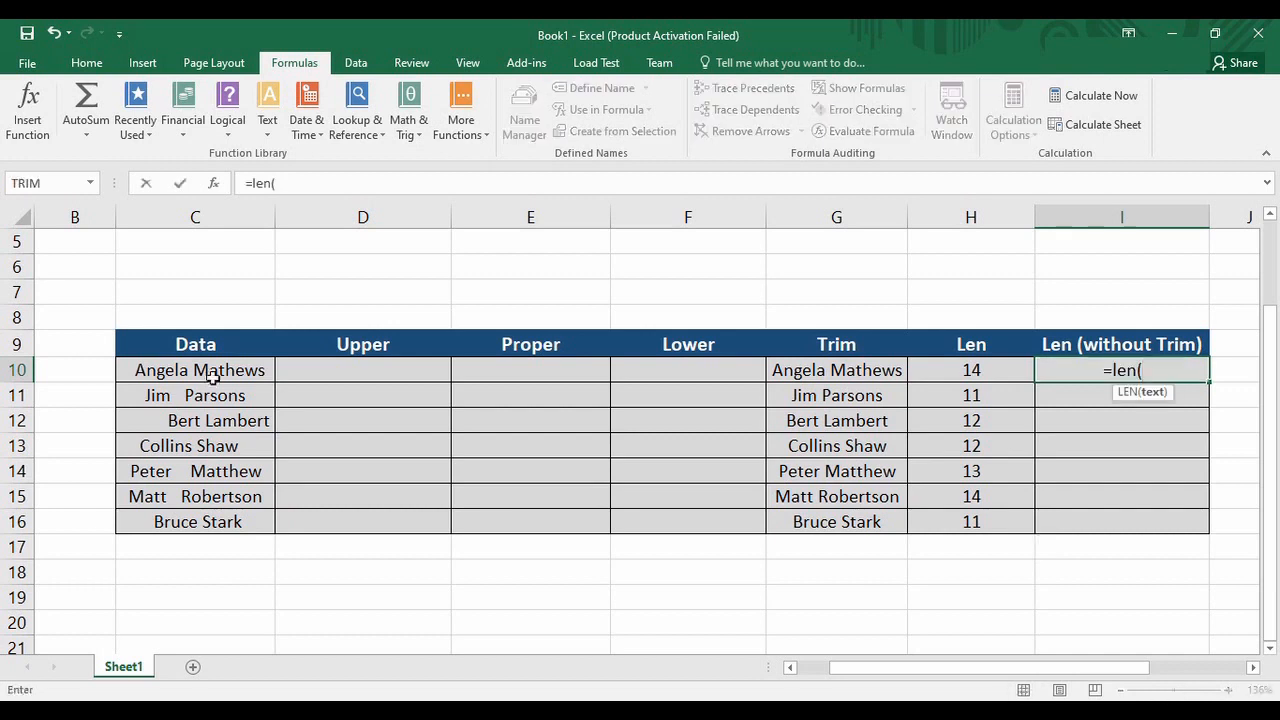
{"action": "left_click", "coordinate": [213, 378]}
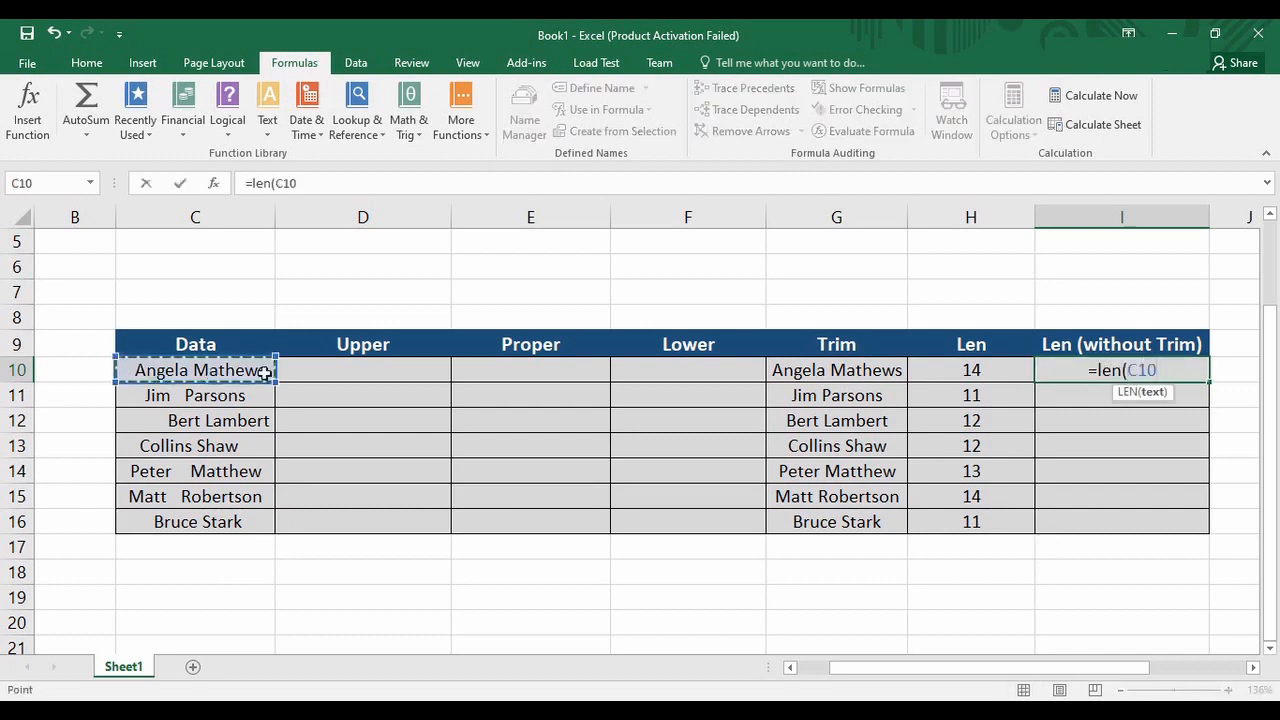
{"action": "type", "text": ")"}
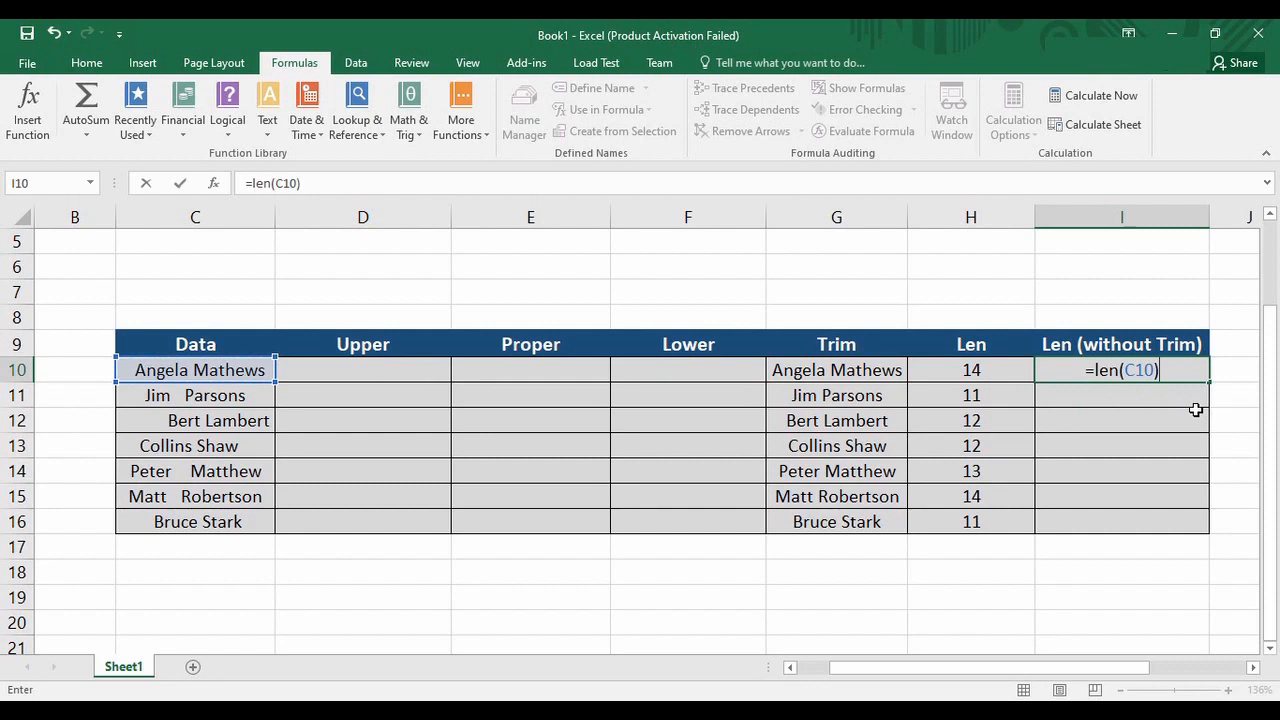
{"action": "key", "text": "Return"}
{"action": "left_click", "coordinate": [1181, 373]}
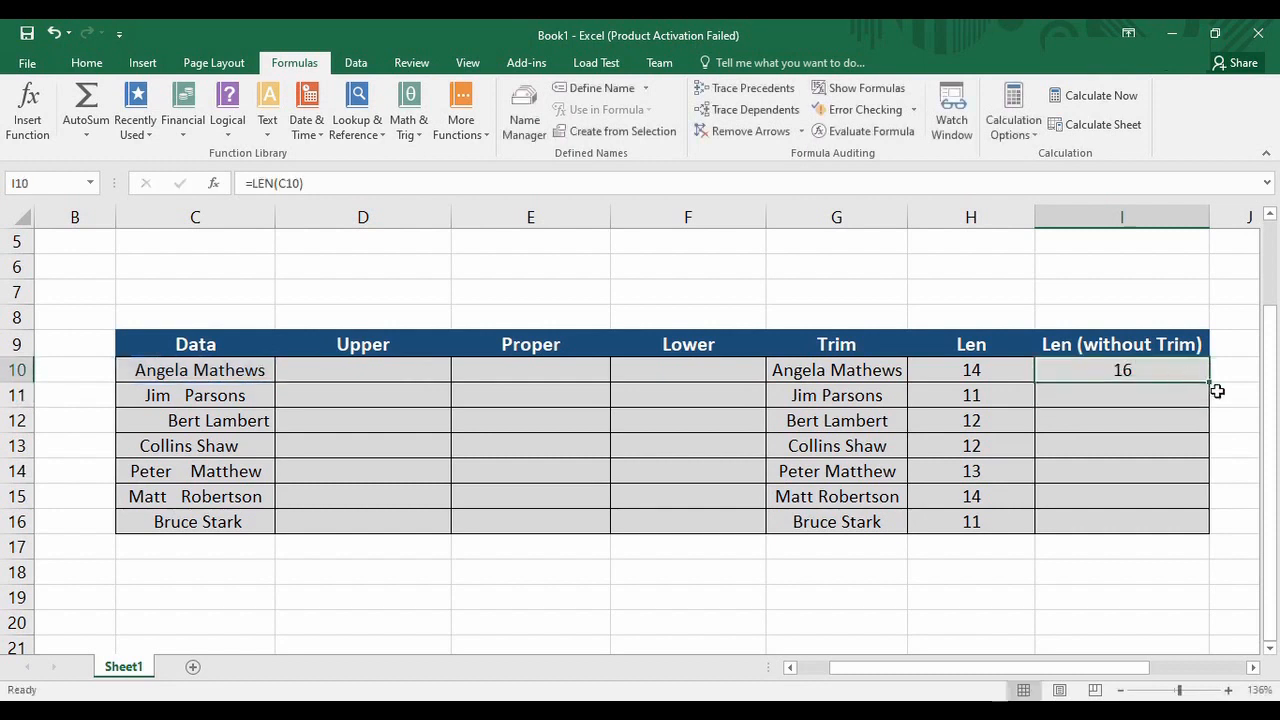
{"action": "left_click_drag", "start_coordinate": [1209, 382], "coordinate": [1205, 548]}
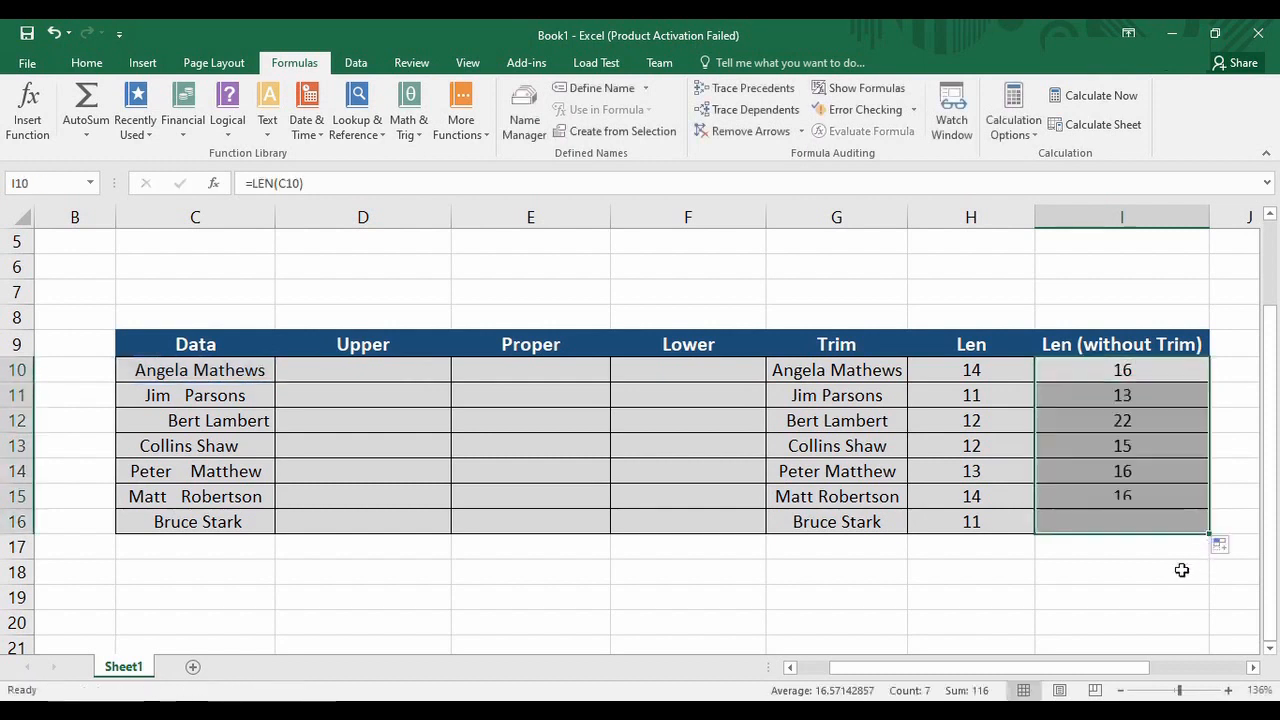
{"action": "left_click", "coordinate": [1171, 571]}
{"action": "left_click", "coordinate": [1138, 400]}
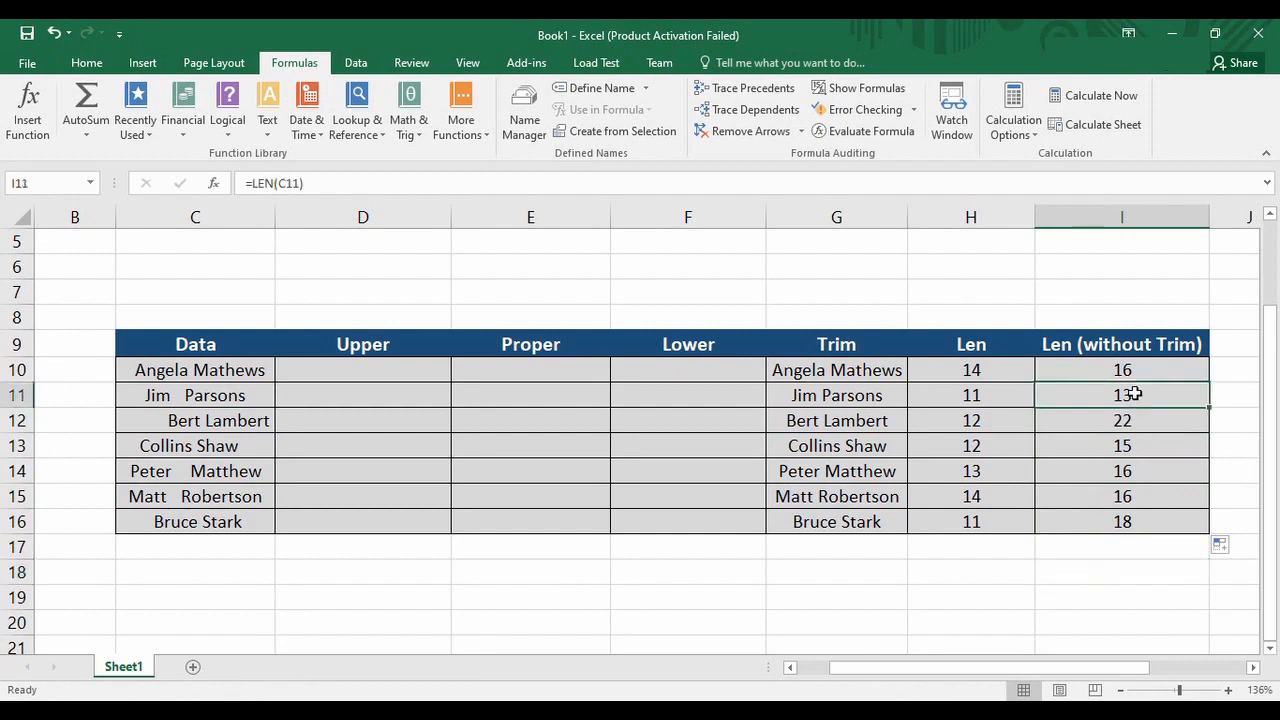
{"action": "left_click", "coordinate": [1137, 372]}
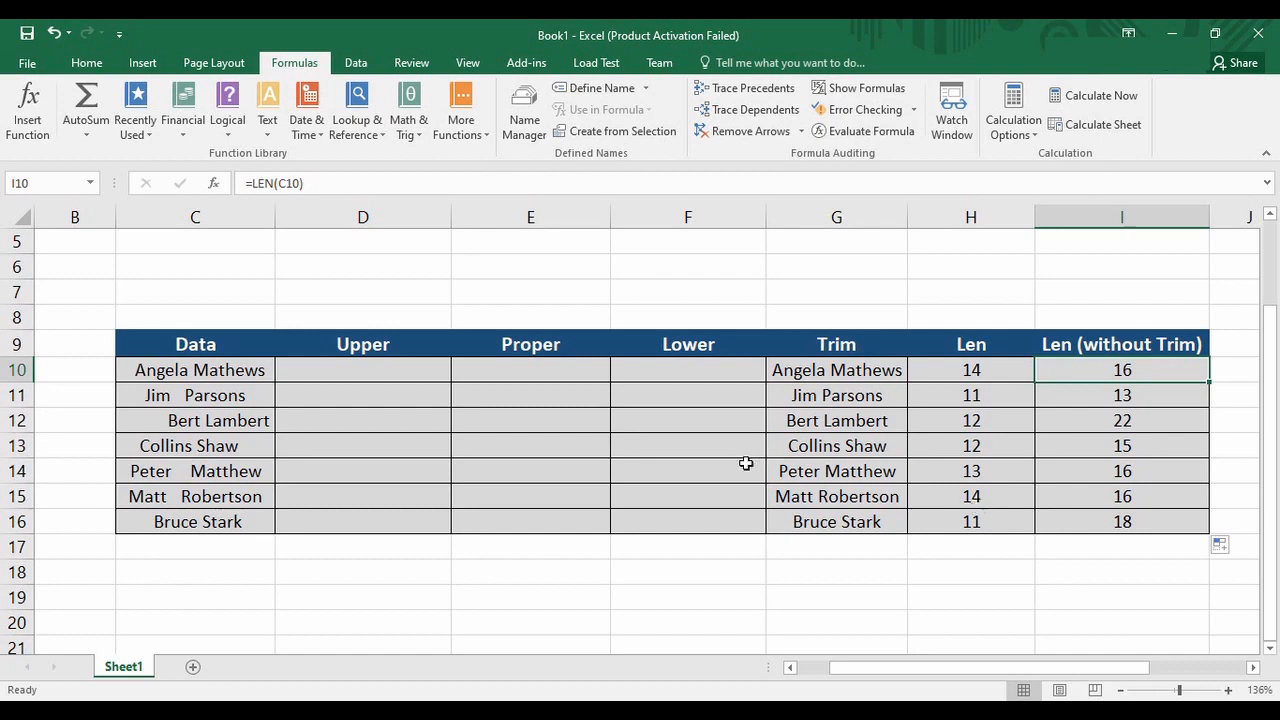
- Enter =UPPER(C10) in D10 to capitalise the first Data entry, and fill the formula down to D16
{"action": "left_click", "coordinate": [385, 373]}
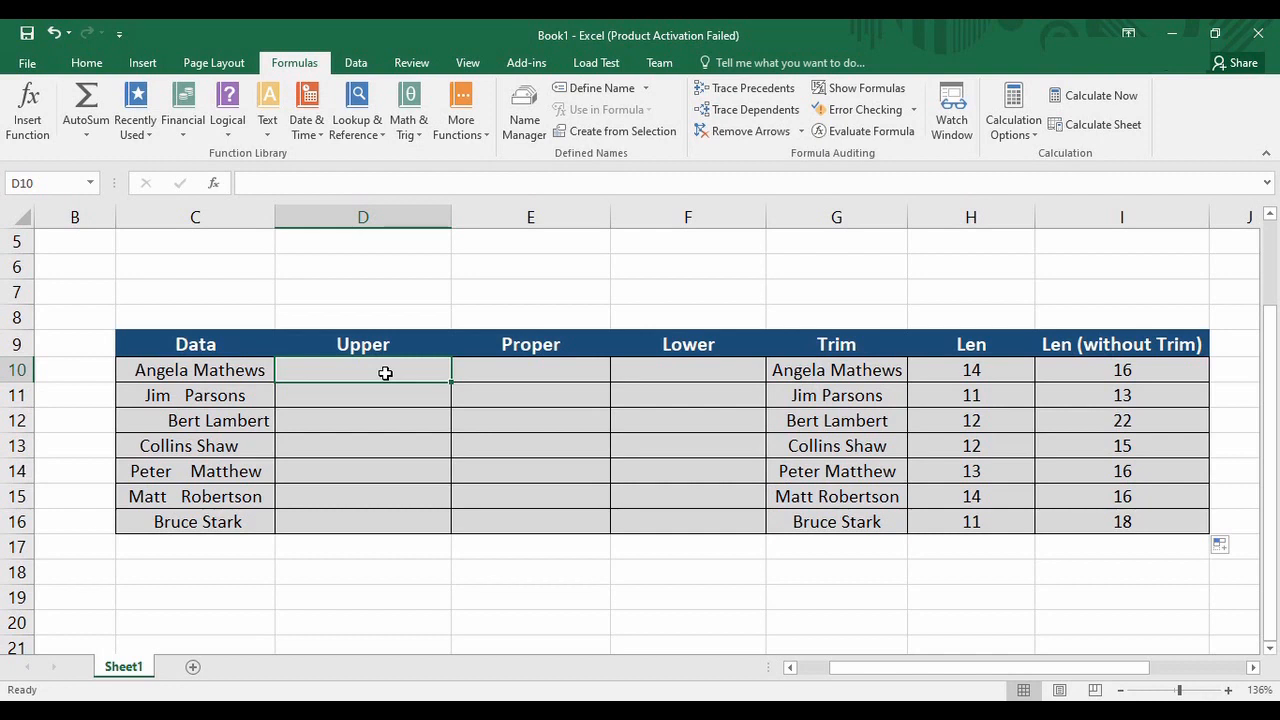
{"action": "type", "text": "="}
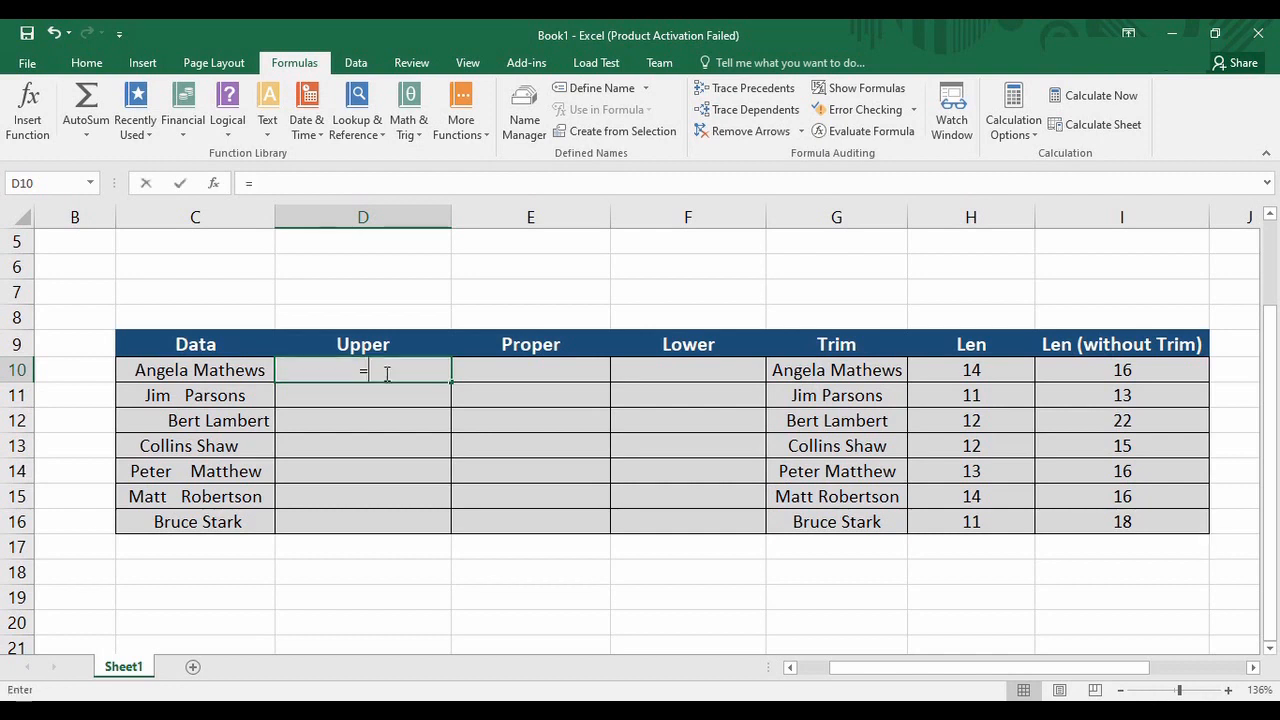
{"action": "type", "text": "upper("}
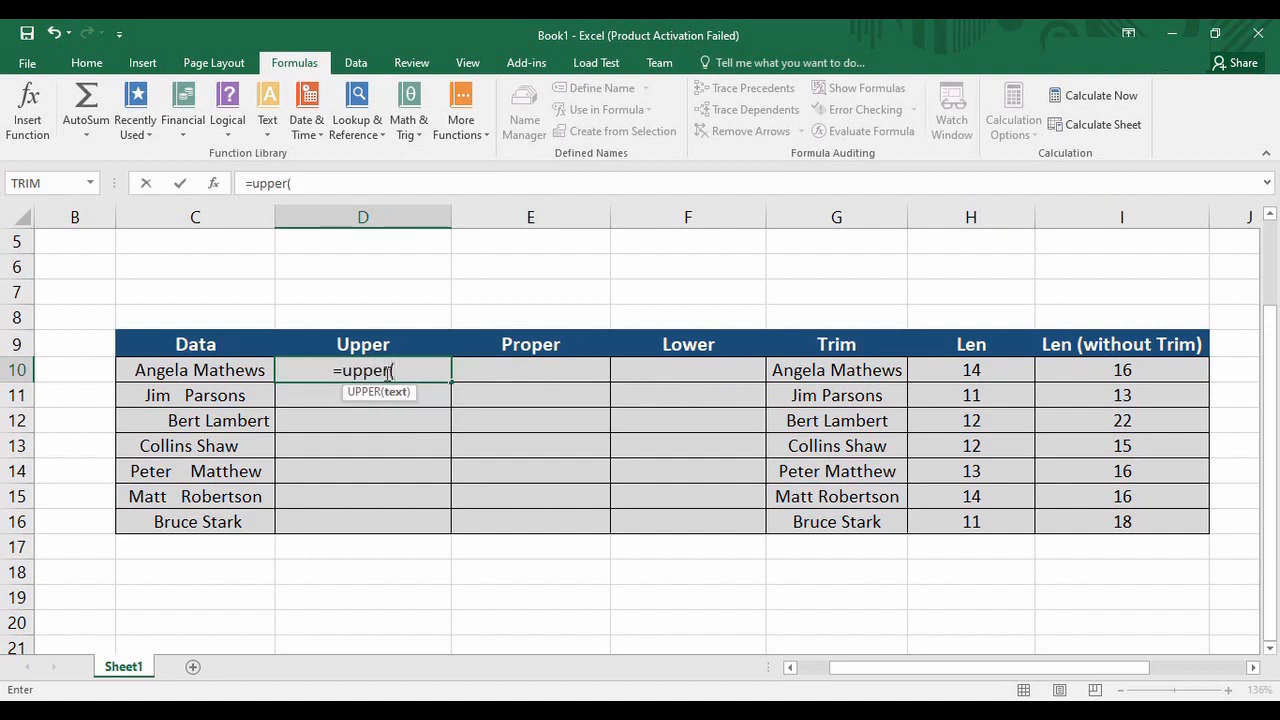
{"action": "left_click", "coordinate": [190, 370]}
{"action": "type", "text": ")"}
{"action": "key", "text": "Return"}
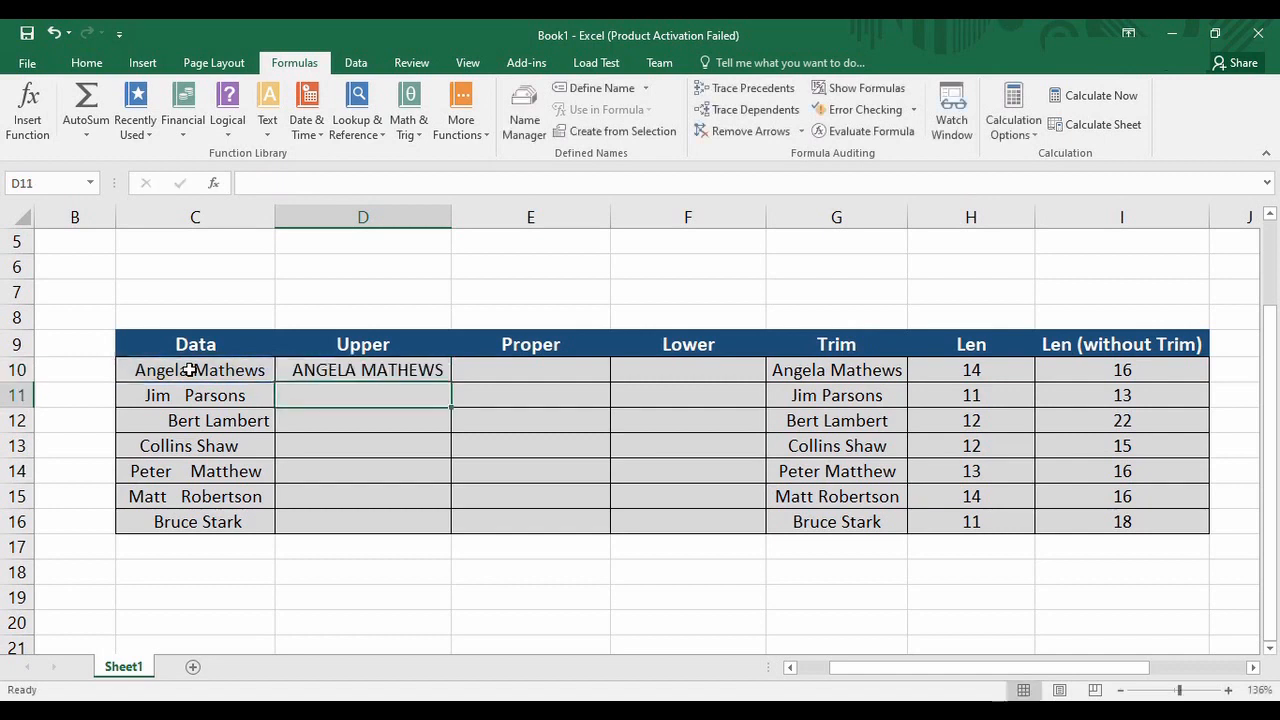
{"action": "left_click", "coordinate": [398, 370]}
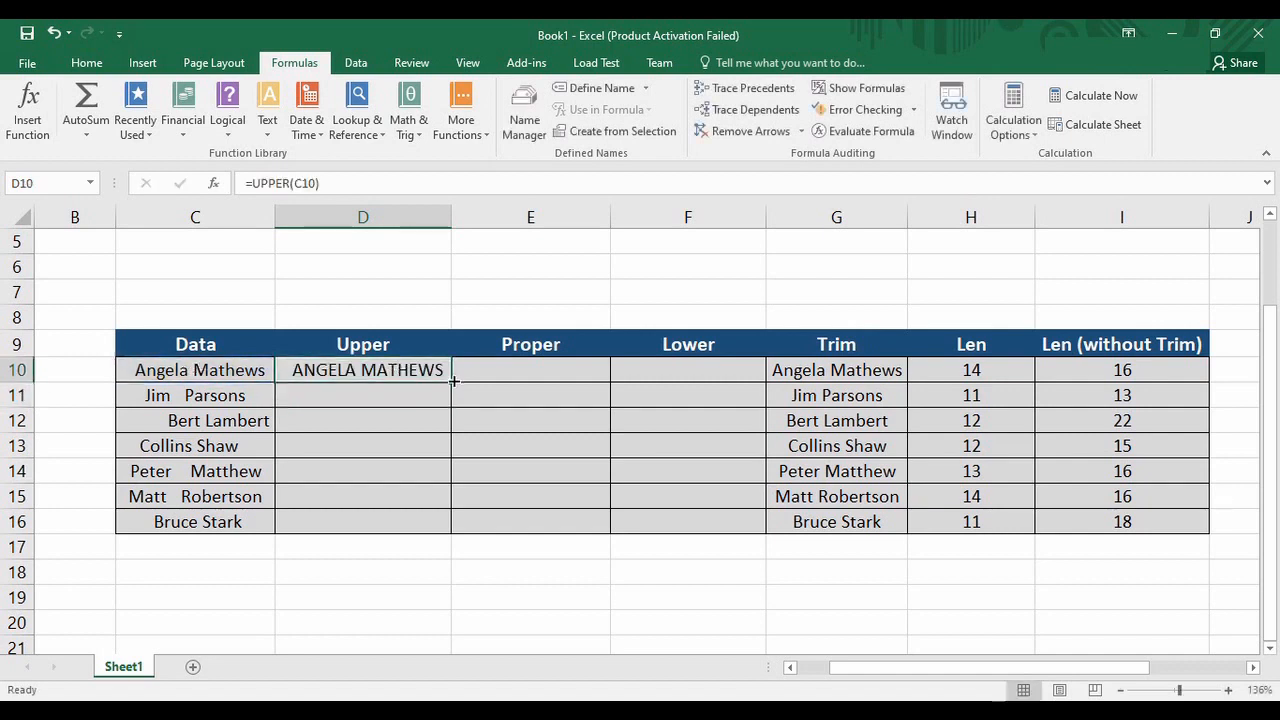
{"action": "left_click_drag", "start_coordinate": [454, 380], "coordinate": [443, 530]}
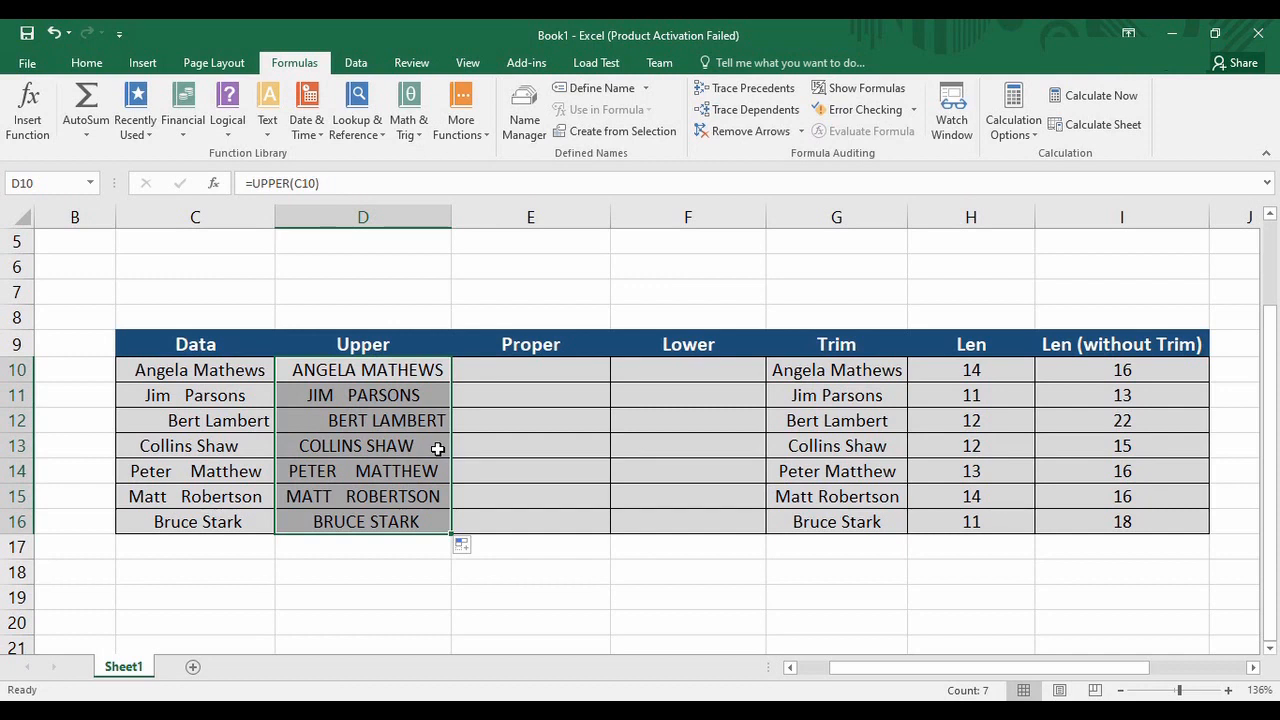
- Enter =LOWER(G10) in F10 to convert the trimmed text to lowercase, and fill the formula down to F16
{"action": "left_click", "coordinate": [643, 377]}
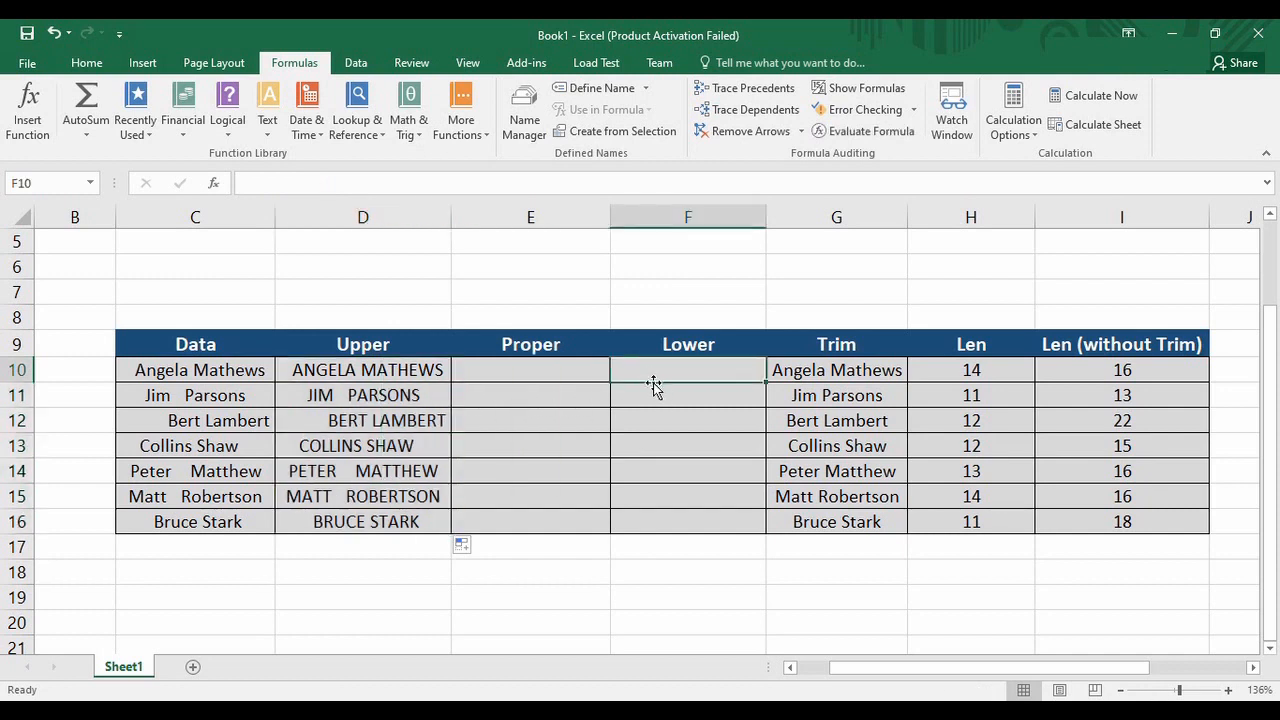
{"action": "type", "text": "=l"}
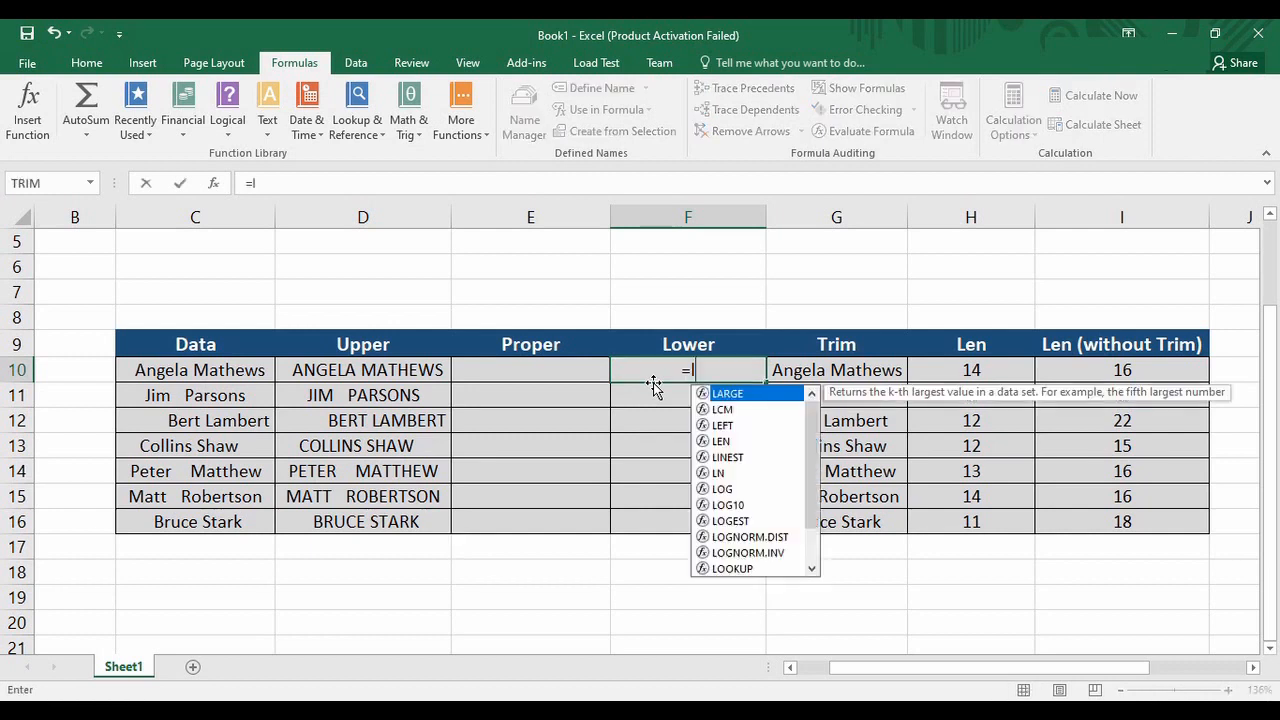
{"action": "type", "text": "ower("}
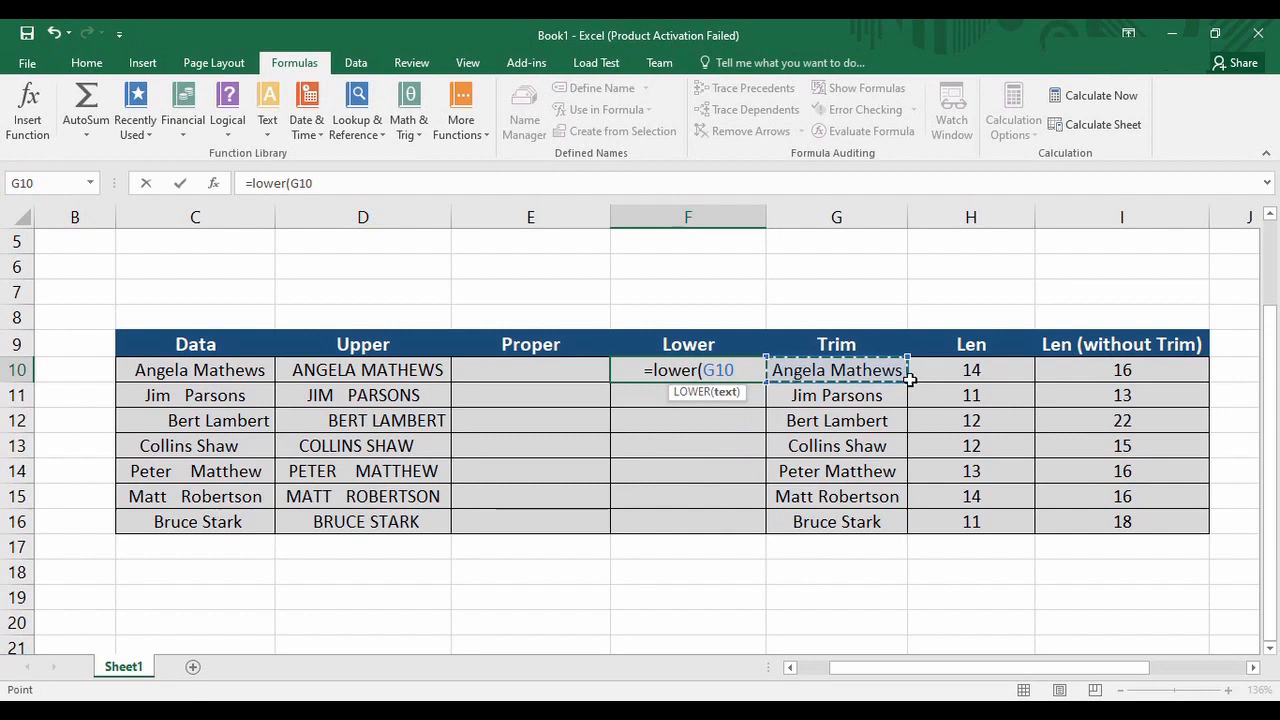
{"action": "type", "text": ")"}
{"action": "key", "text": "Return"}
{"action": "left_click", "coordinate": [689, 371]}
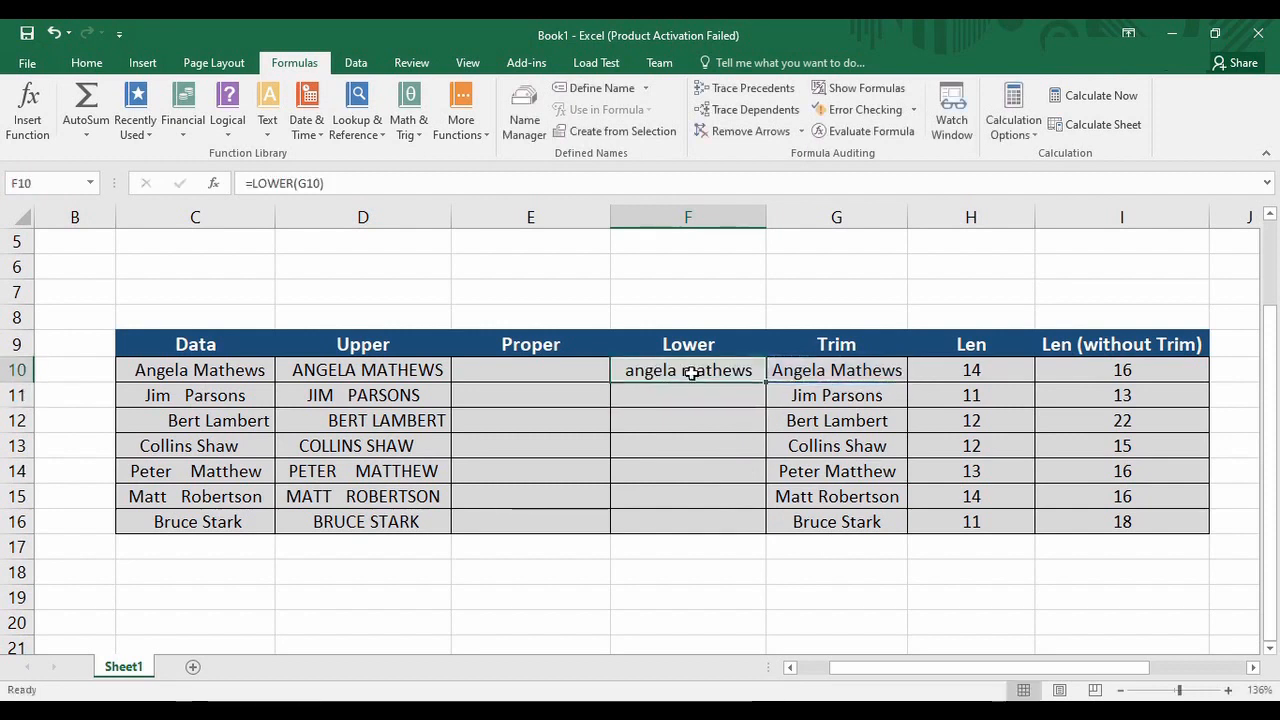
{"action": "left_click_drag", "start_coordinate": [766, 383], "coordinate": [770, 531]}
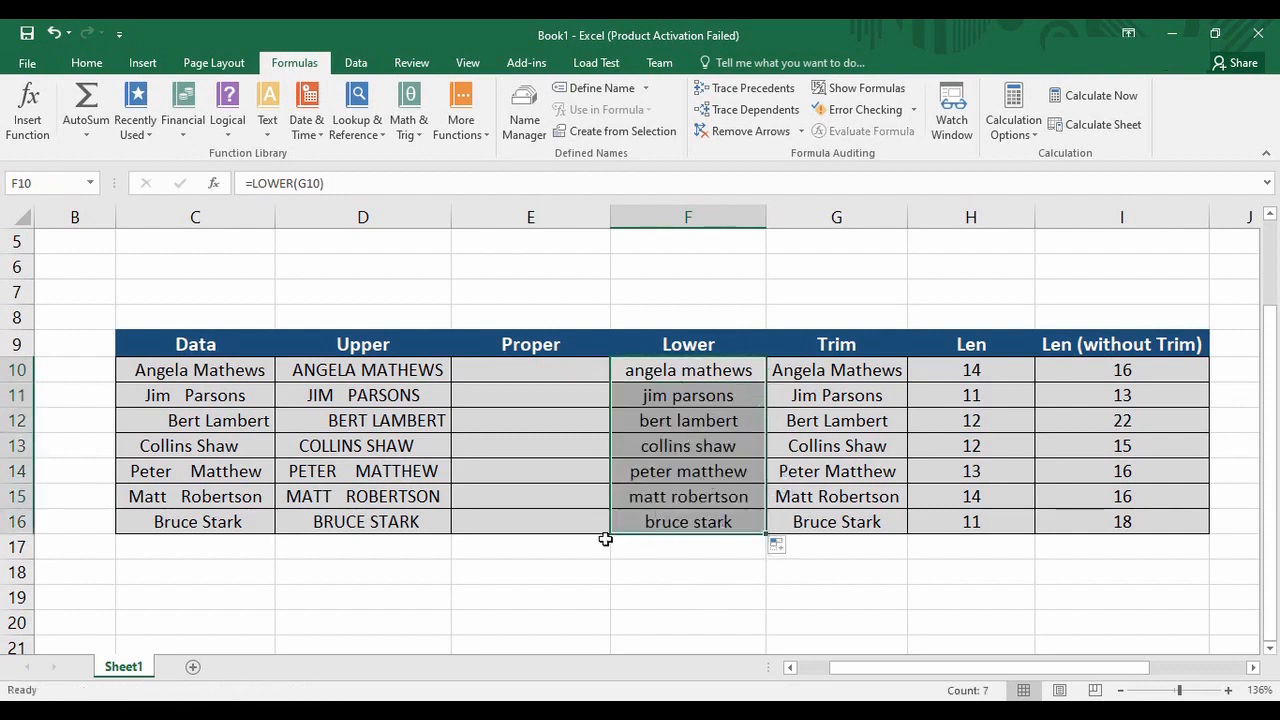
- Enter =PROPER(F10) in E10 to convert the lowercase text to proper case
{"action": "left_click", "coordinate": [576, 370]}
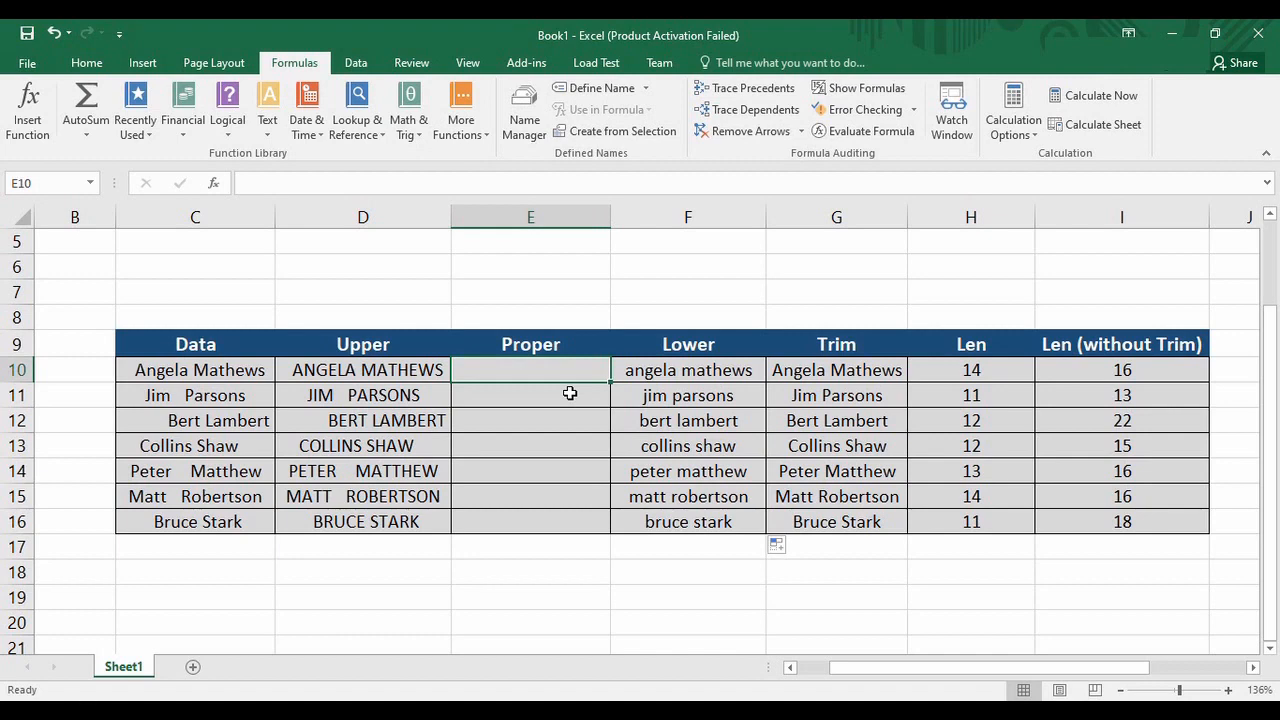
{"action": "type", "text": "="}
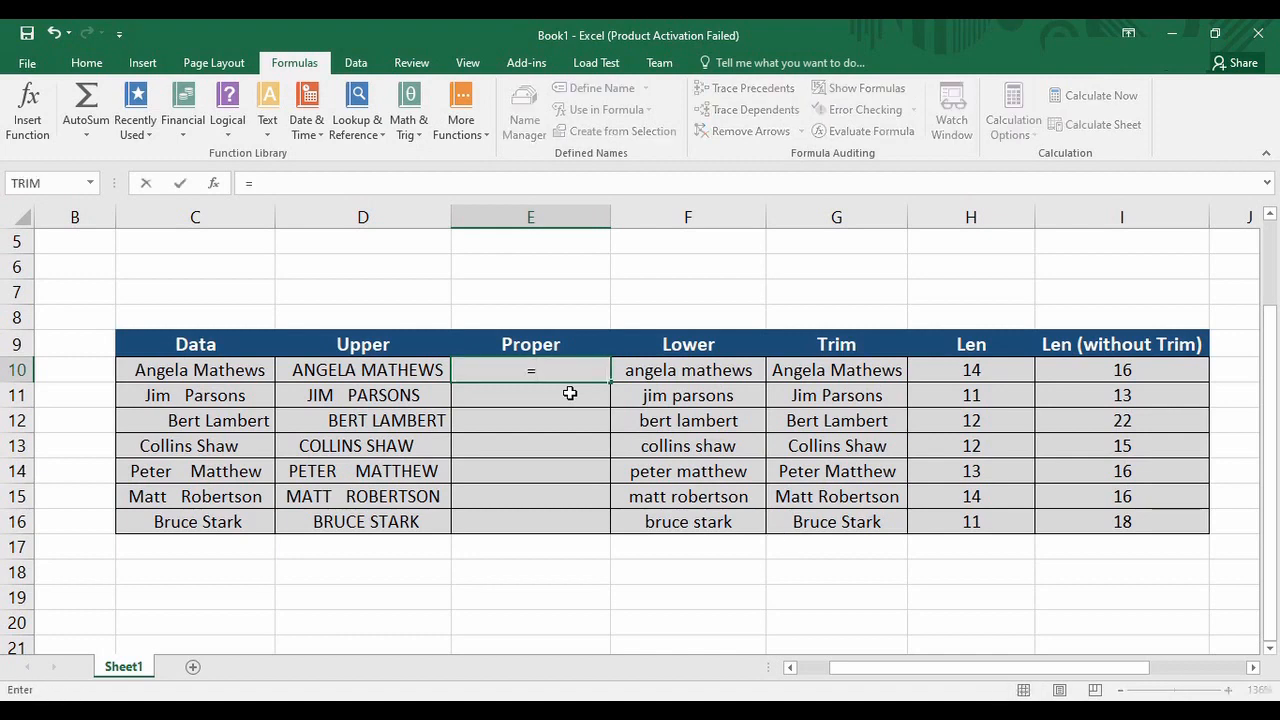
{"action": "type", "text": "proper"}
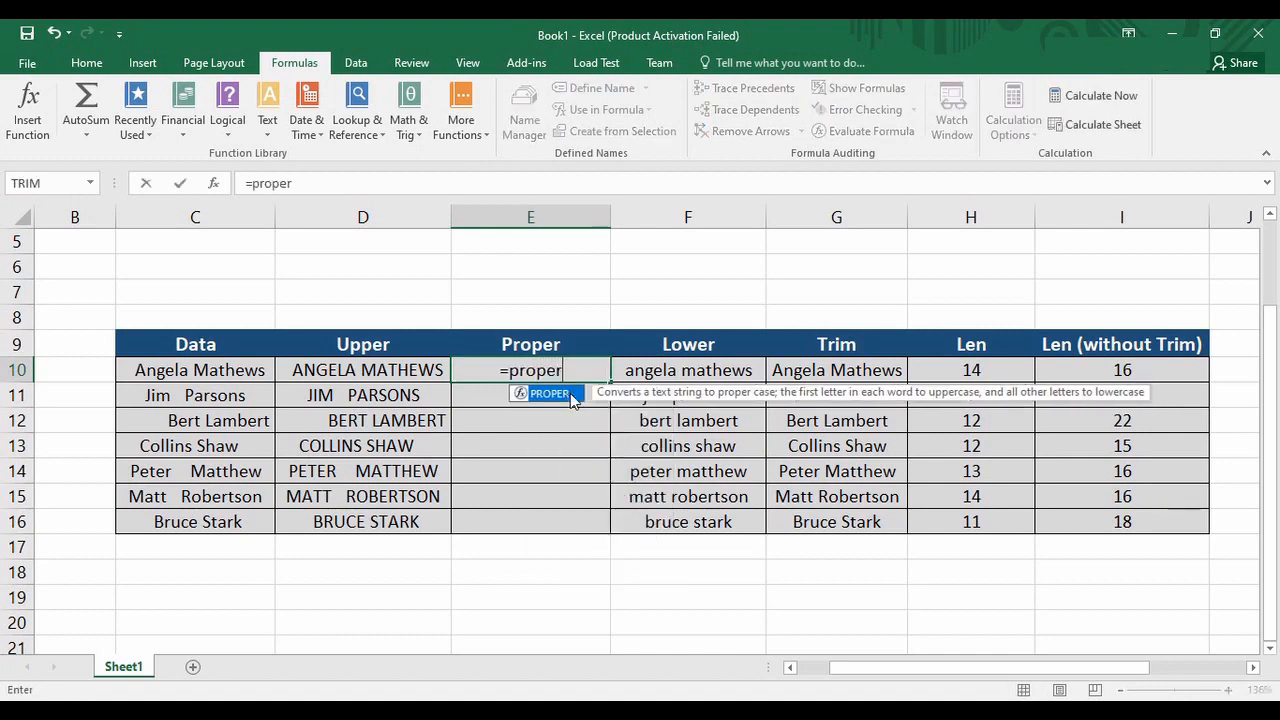
{"action": "type", "text": "("}
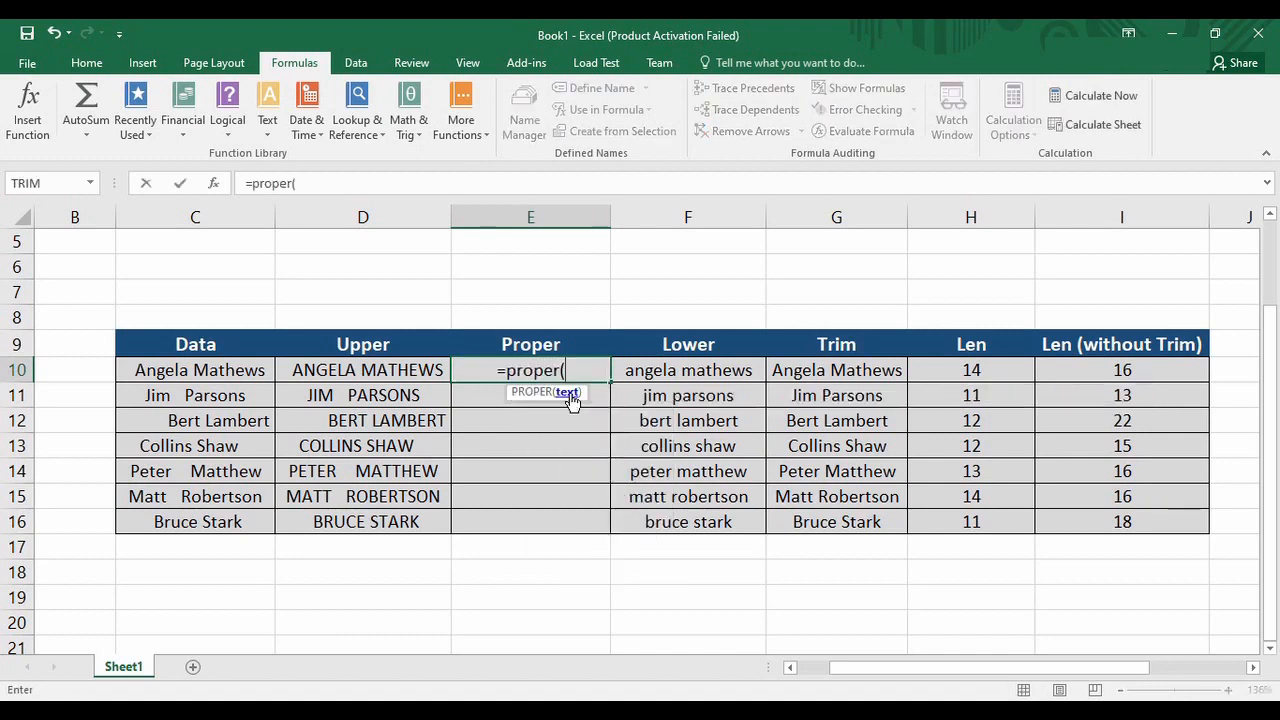
{"action": "left_click", "coordinate": [730, 372]}
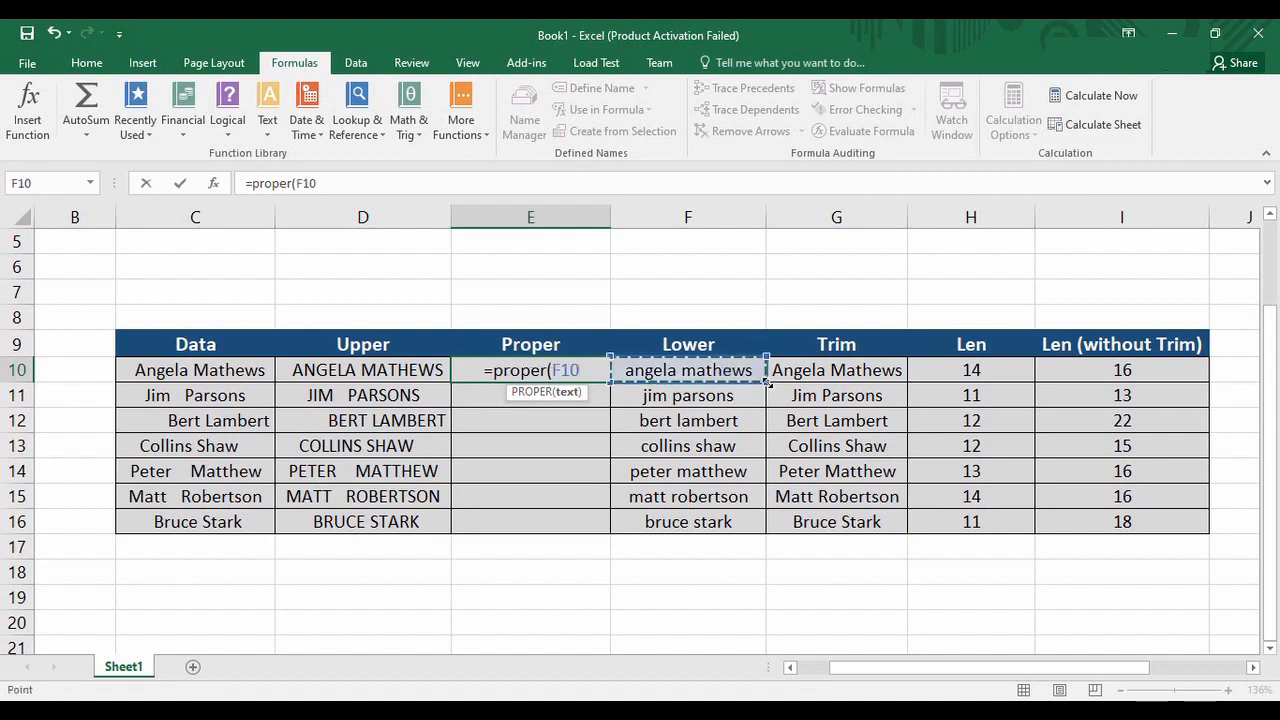
{"action": "type", "text": ")"}
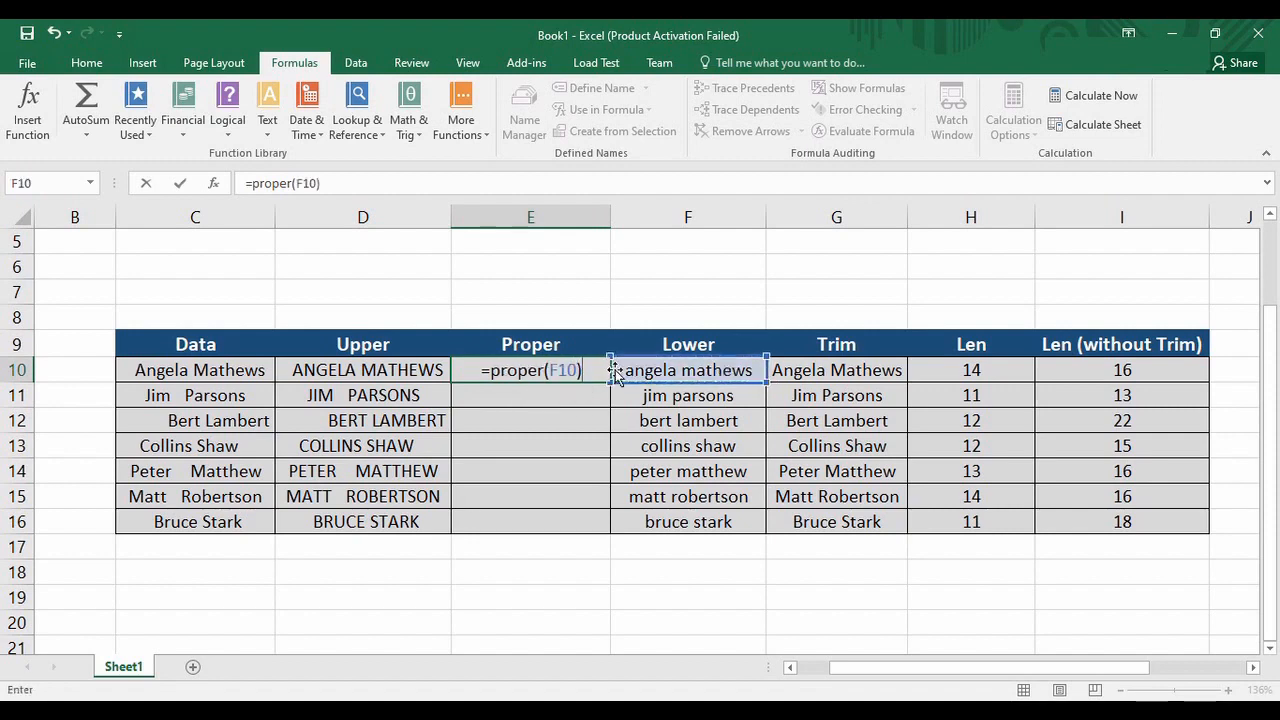
{"action": "key", "text": "Return"}
- Fill the PROPER formula from E10 down to E16
{"action": "left_click", "coordinate": [592, 373]}
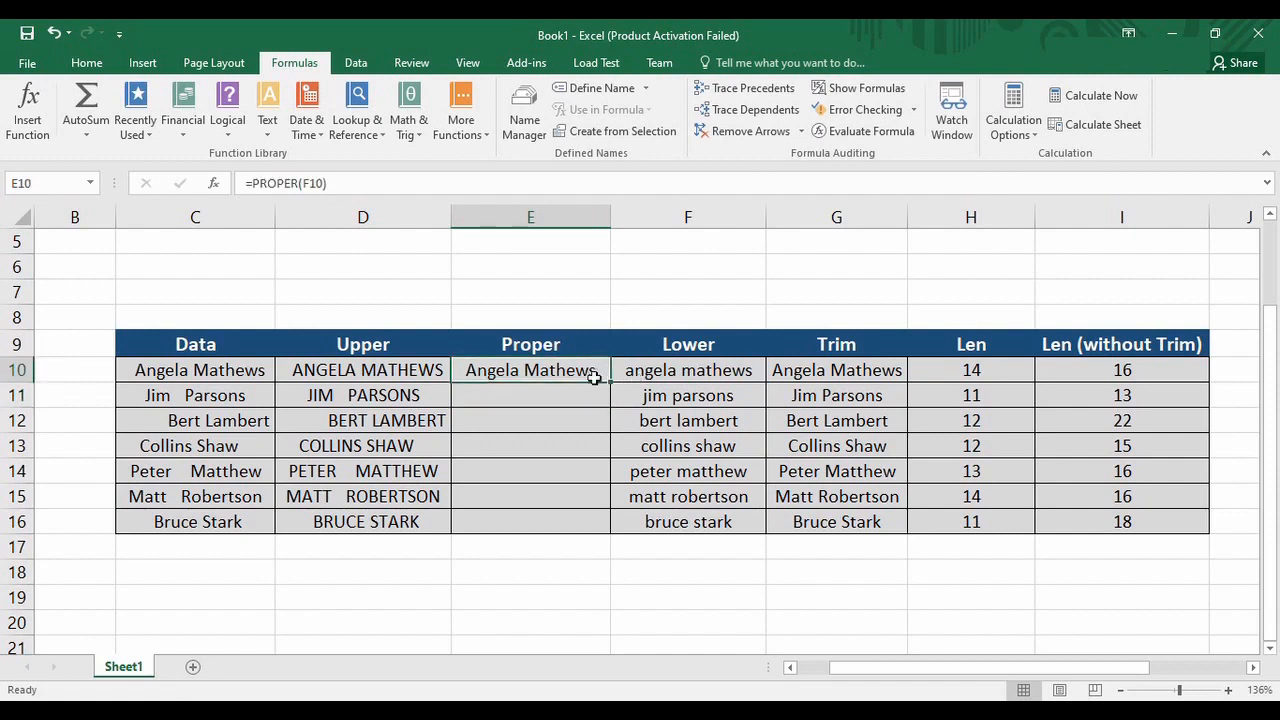
{"action": "left_click", "coordinate": [662, 377]}
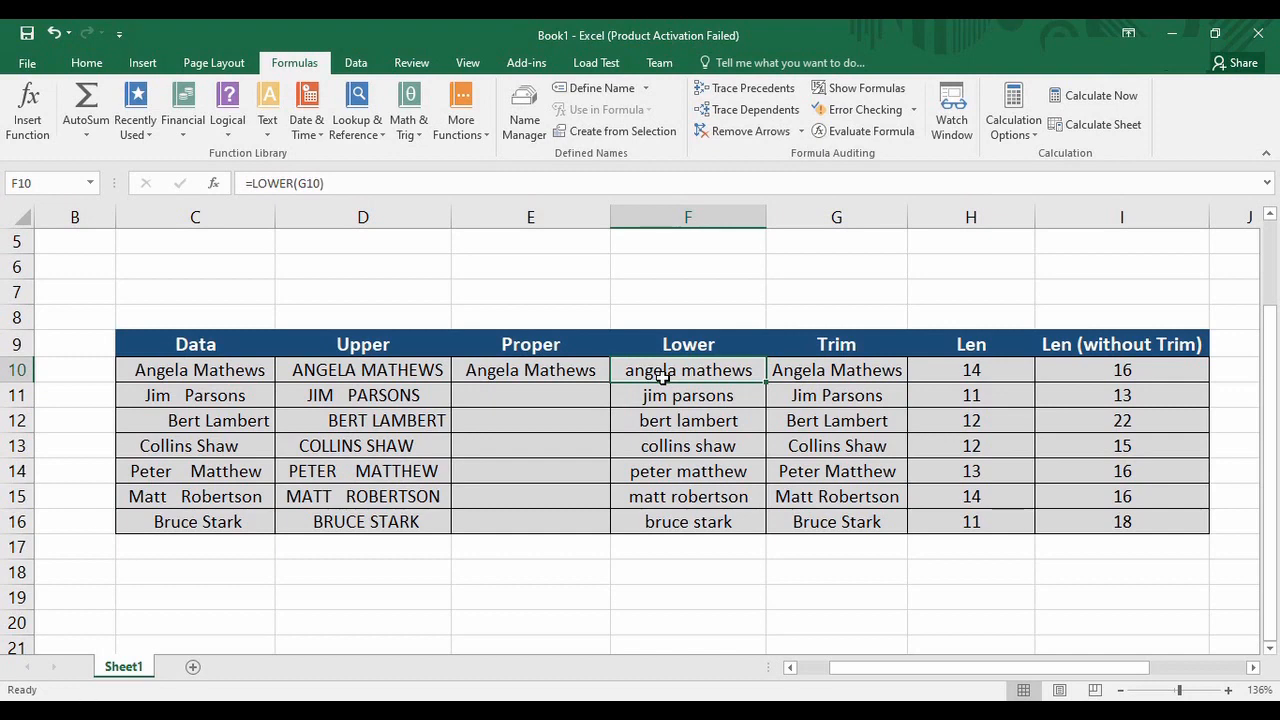
{"action": "left_click", "coordinate": [545, 372]}
{"action": "left_click_drag", "start_coordinate": [610, 383], "coordinate": [612, 530]}
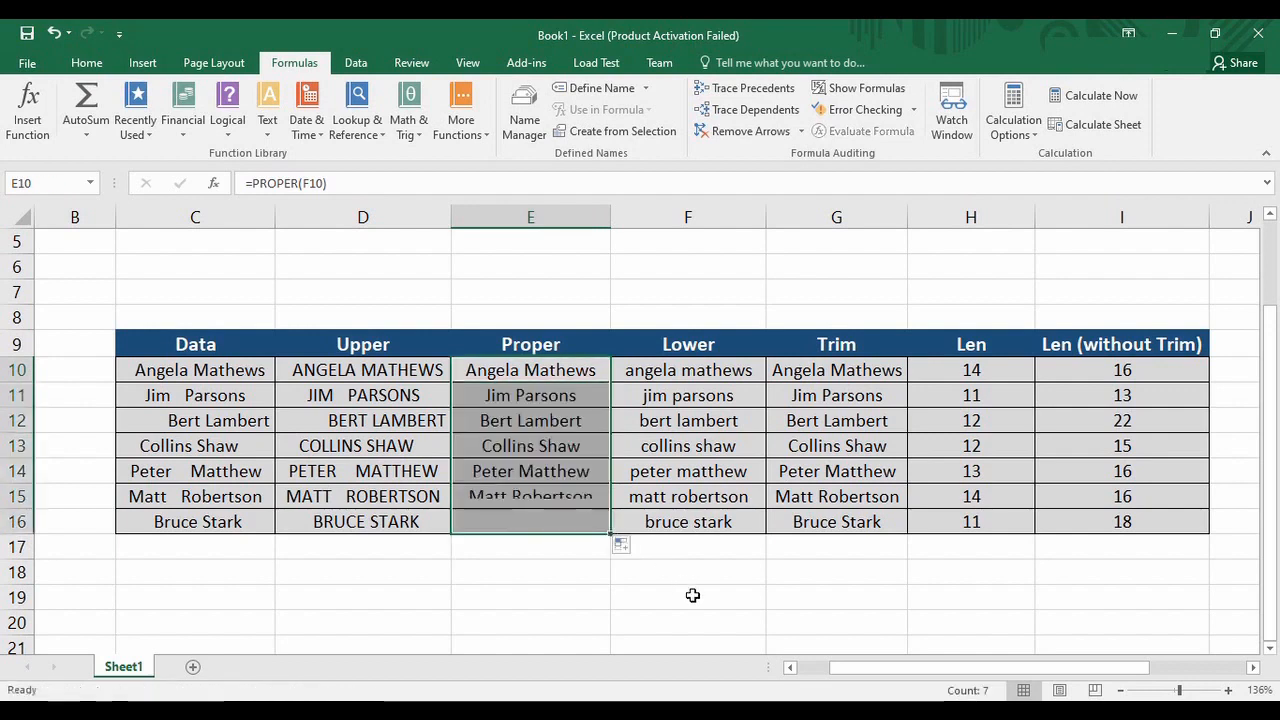
{"action": "left_click", "coordinate": [580, 568]}
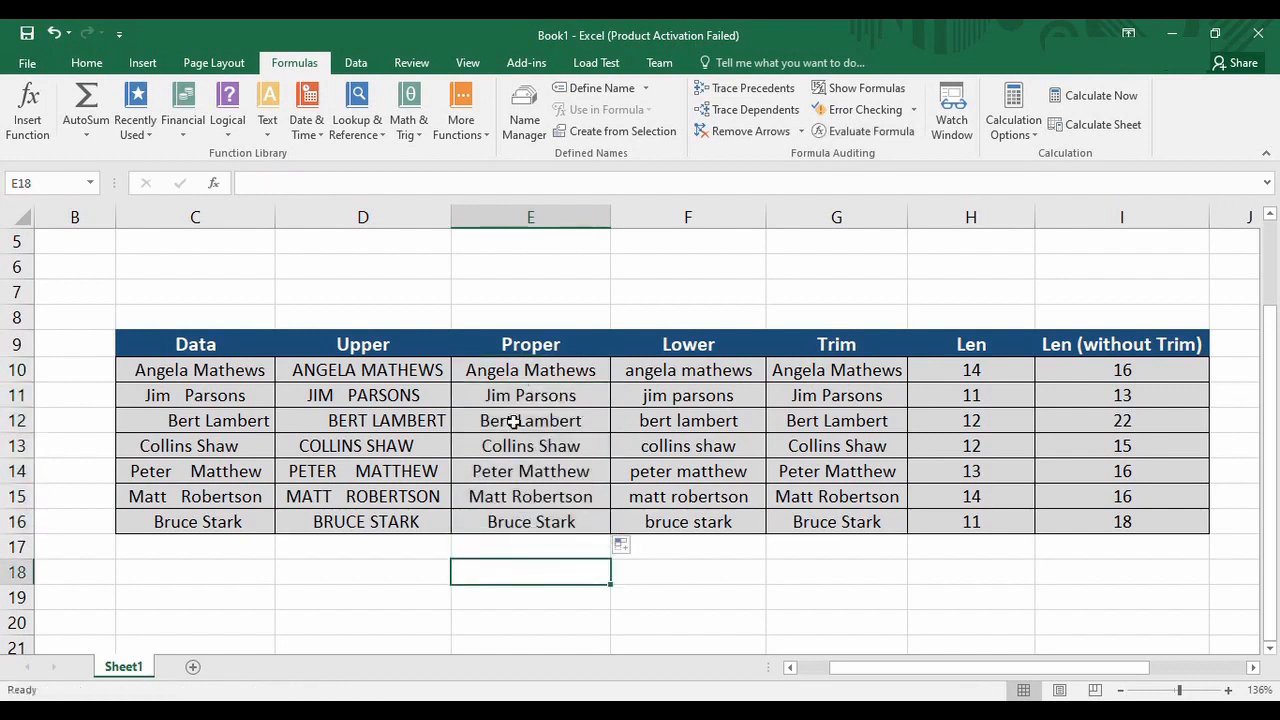
- Enter the sample words Programming in E19 and Knowledge in F19 below the table
{"action": "left_click", "coordinate": [1268, 376]}
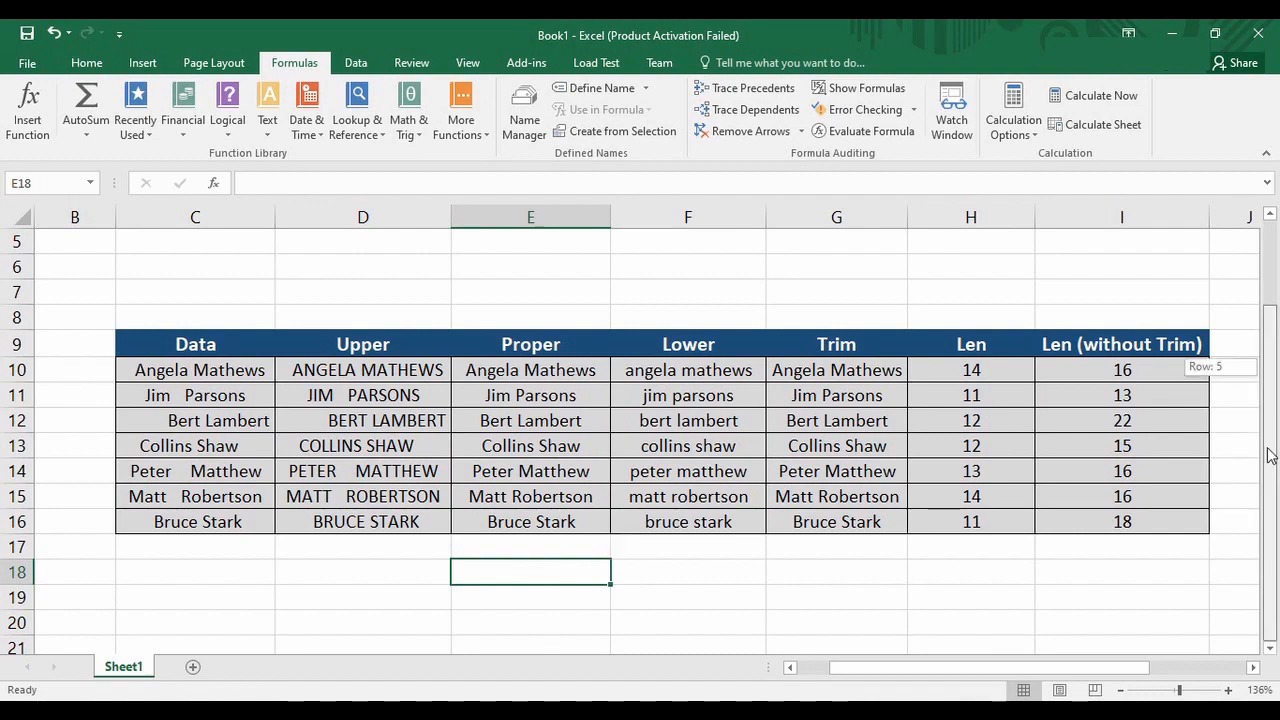
{"action": "left_click", "coordinate": [525, 597]}
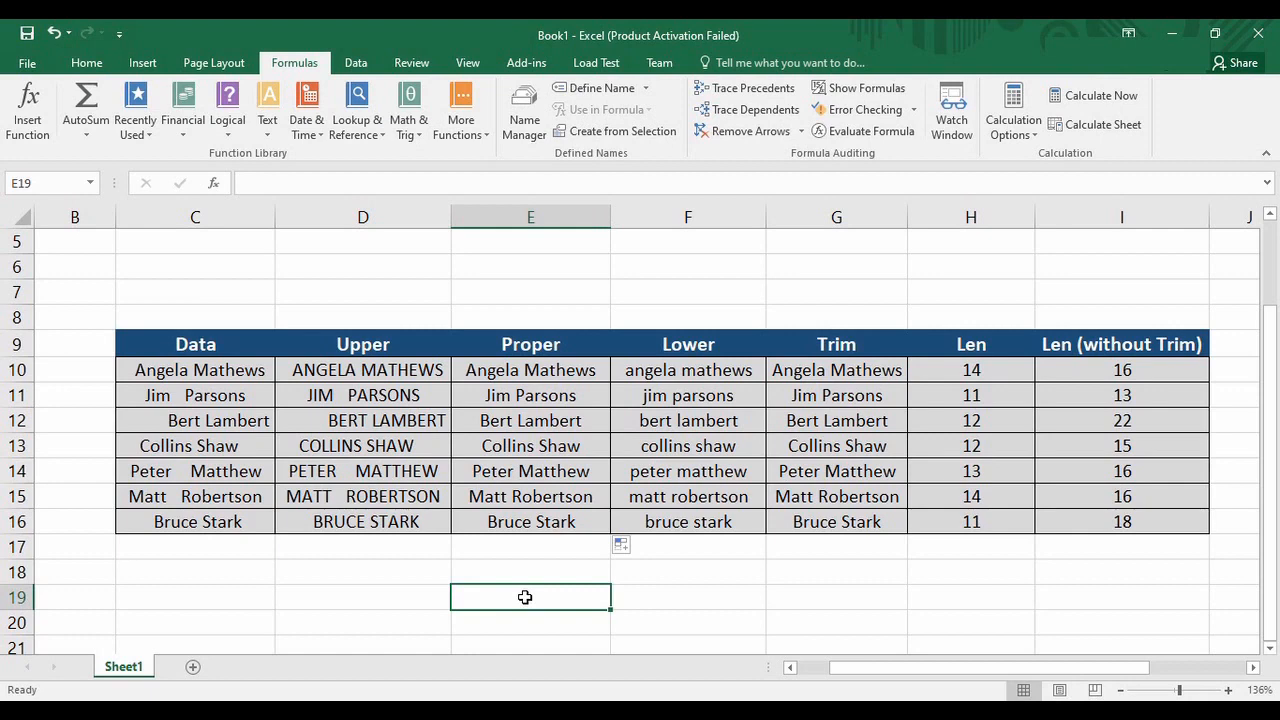
{"action": "type", "text": "Programming"}
{"action": "key", "text": "Tab"}
{"action": "type", "text": "Knowledge"}
- Enter =CONCATENATE(E19,F19) in G19 to join the two sample words
{"action": "left_click", "coordinate": [878, 595]}
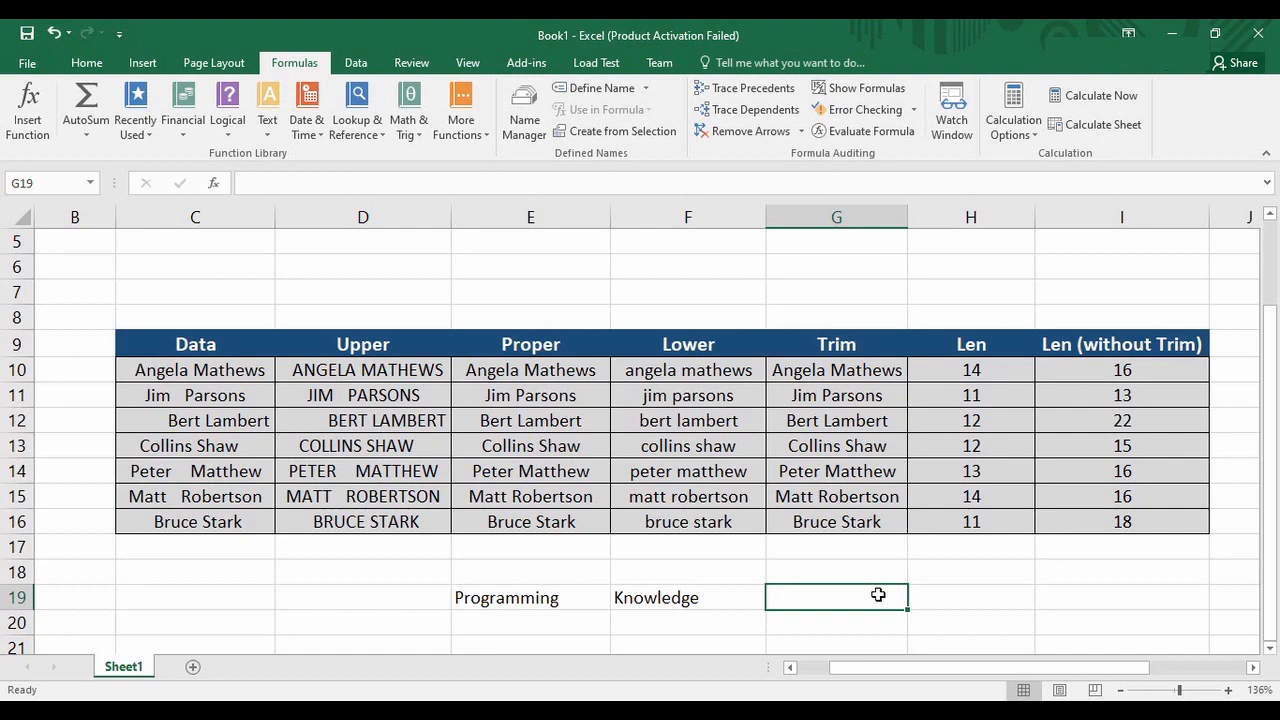
{"action": "type", "text": "="}
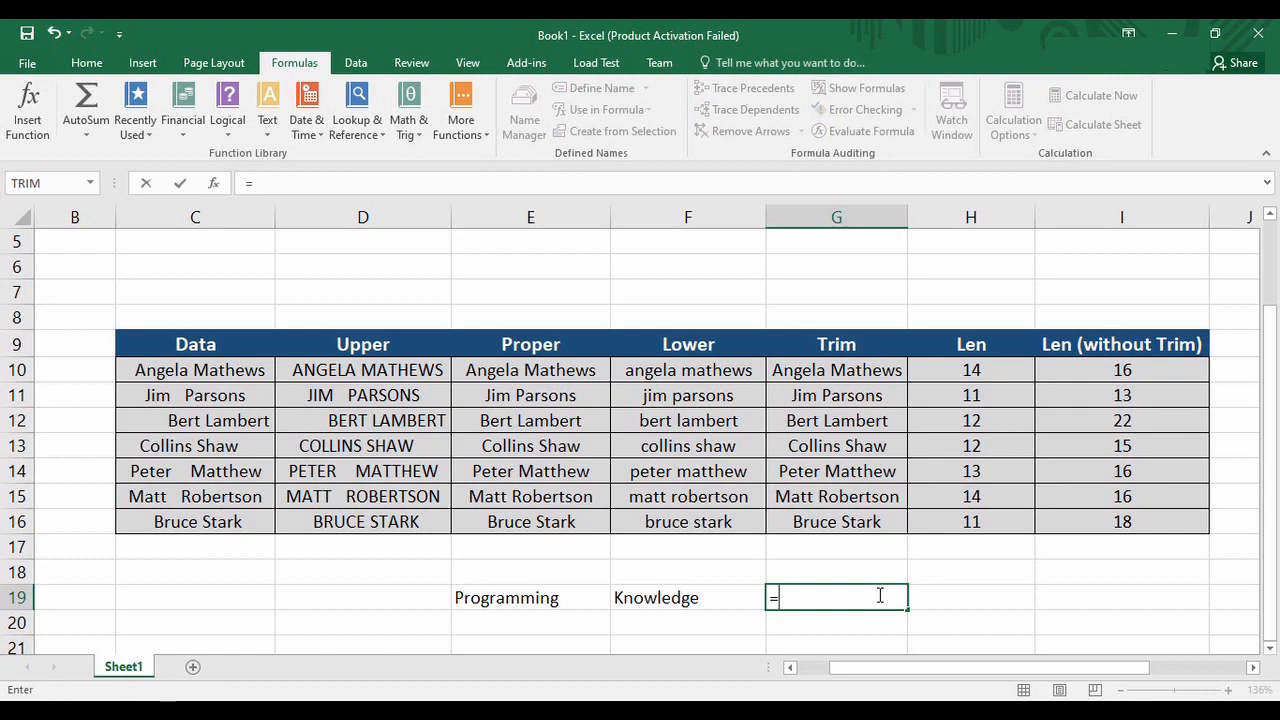
{"action": "type", "text": "conca"}
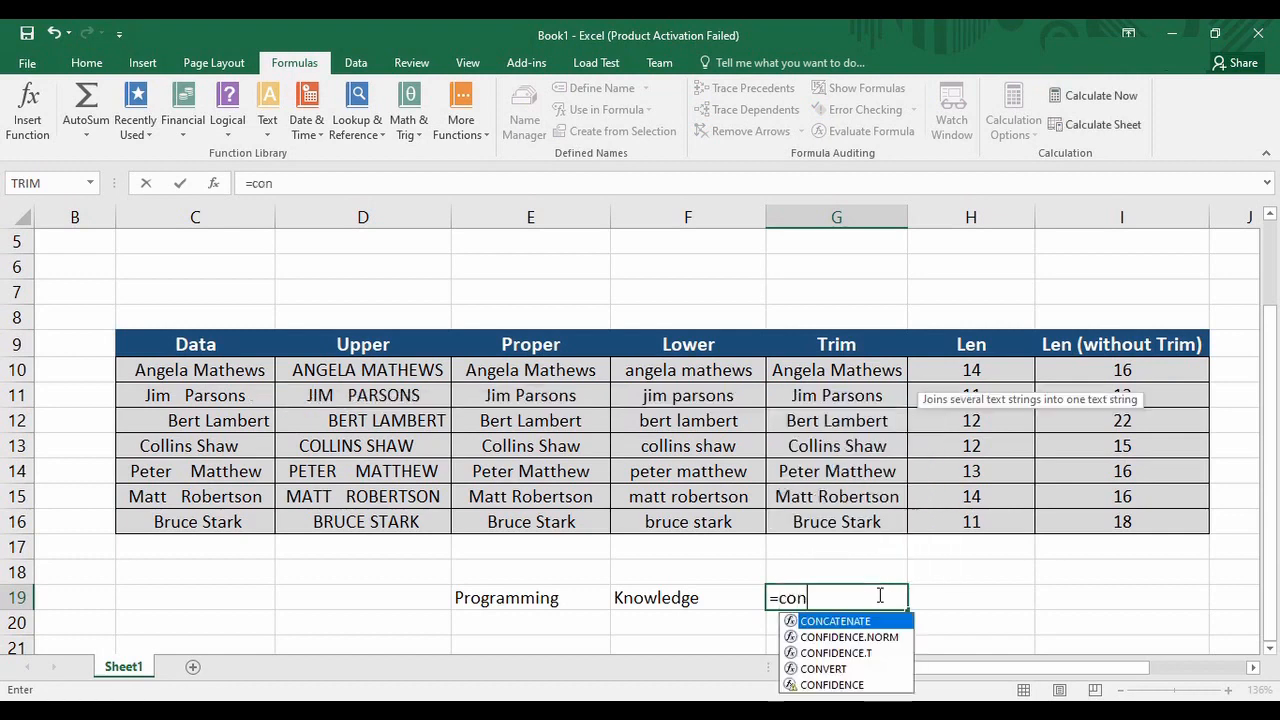
{"action": "key", "text": "Tab"}
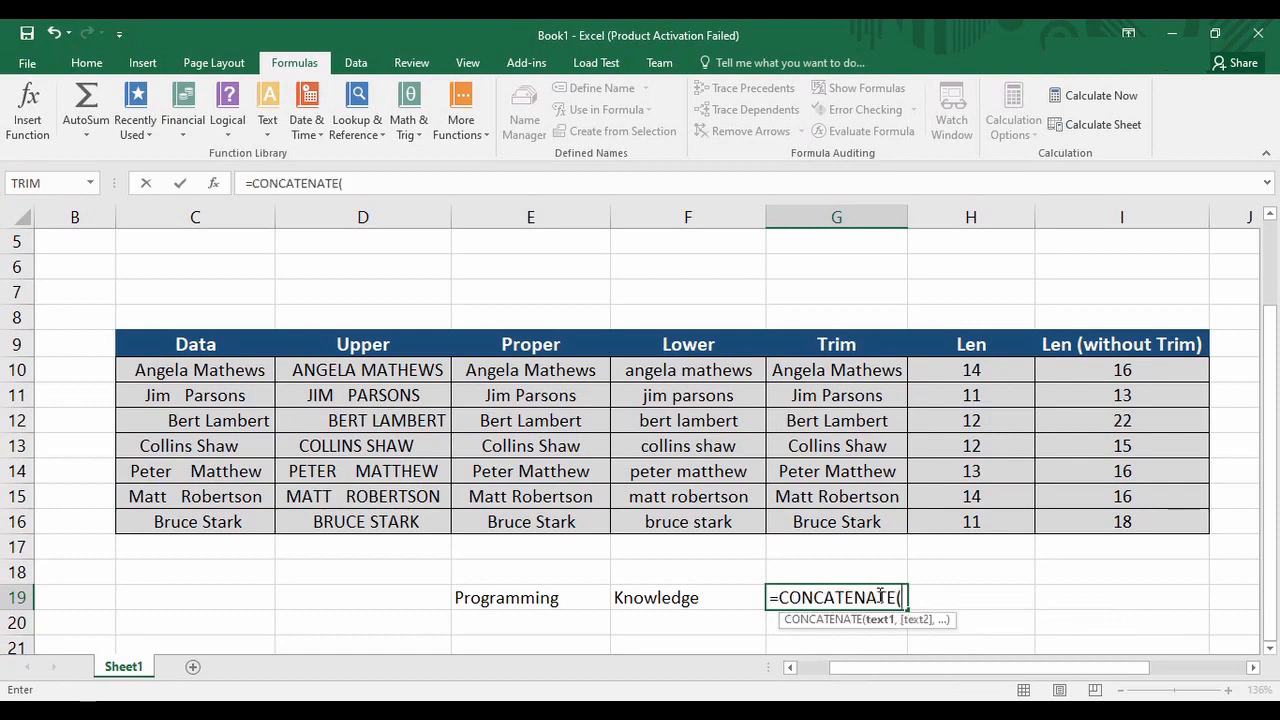
{"action": "left_click", "coordinate": [557, 612]}
{"action": "type", "text": ","}
{"action": "left_click", "coordinate": [661, 597]}
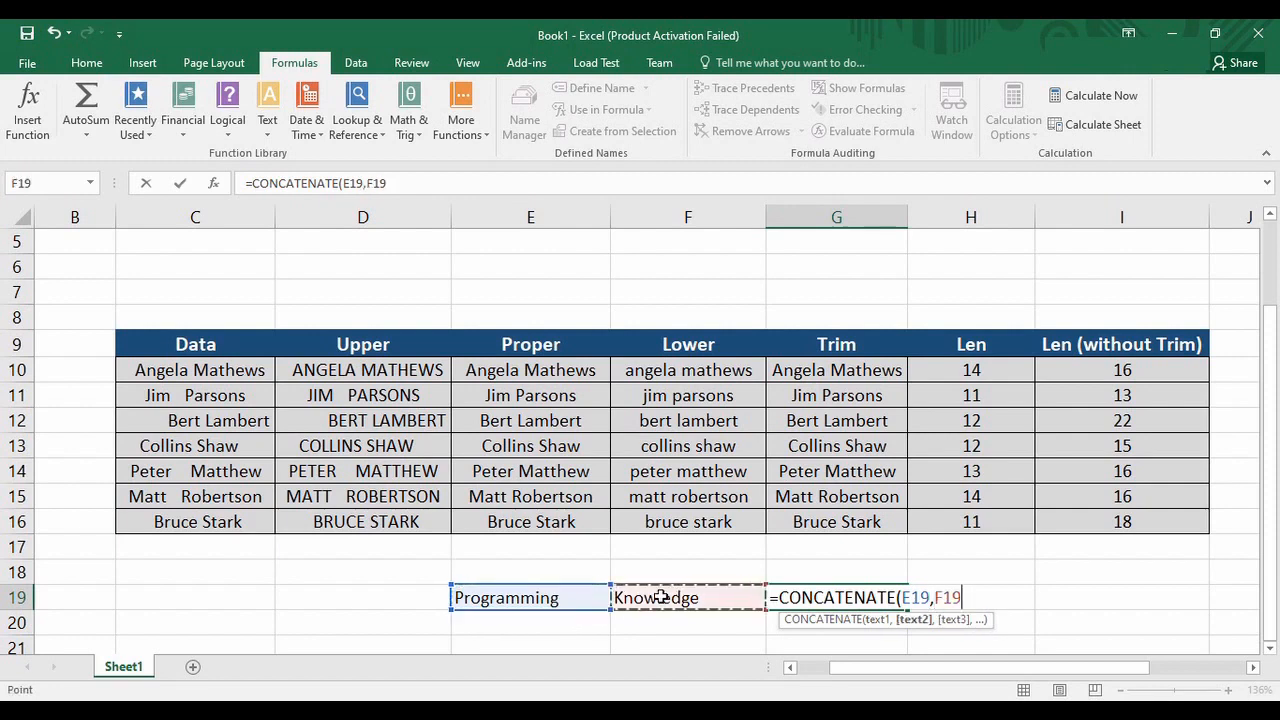
{"action": "type", "text": ")"}
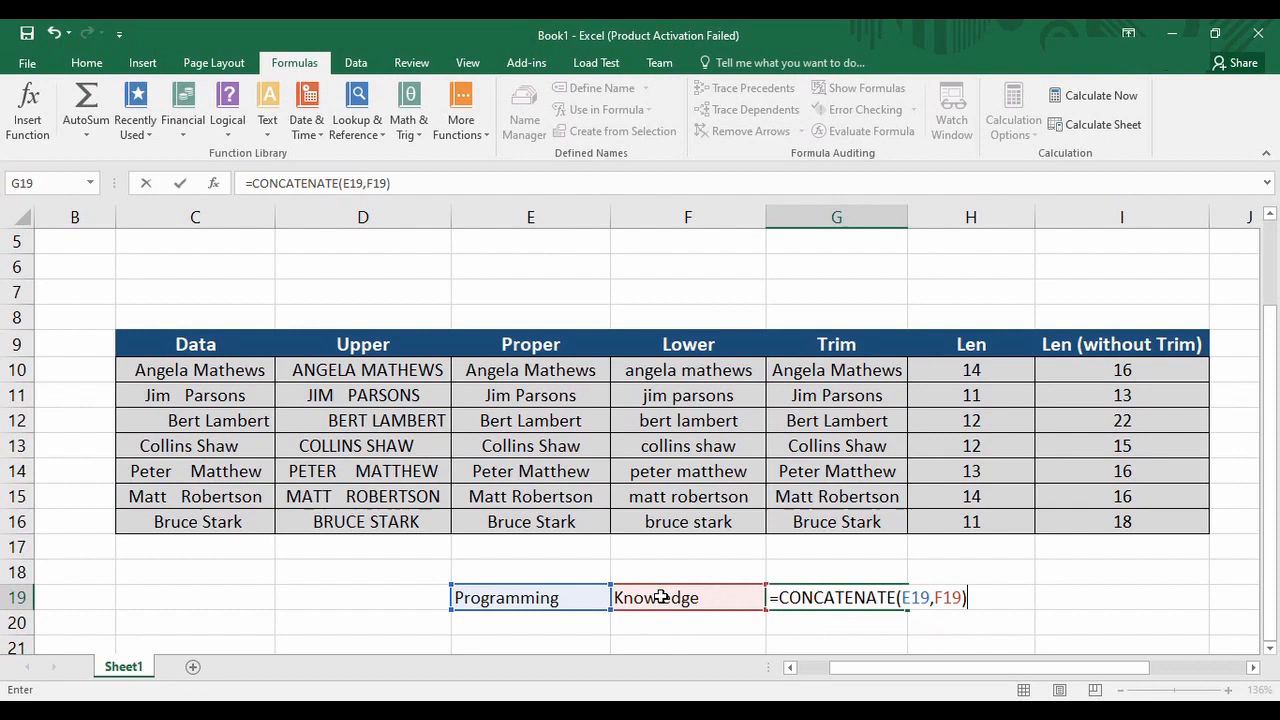
{"action": "key", "text": "Return"}
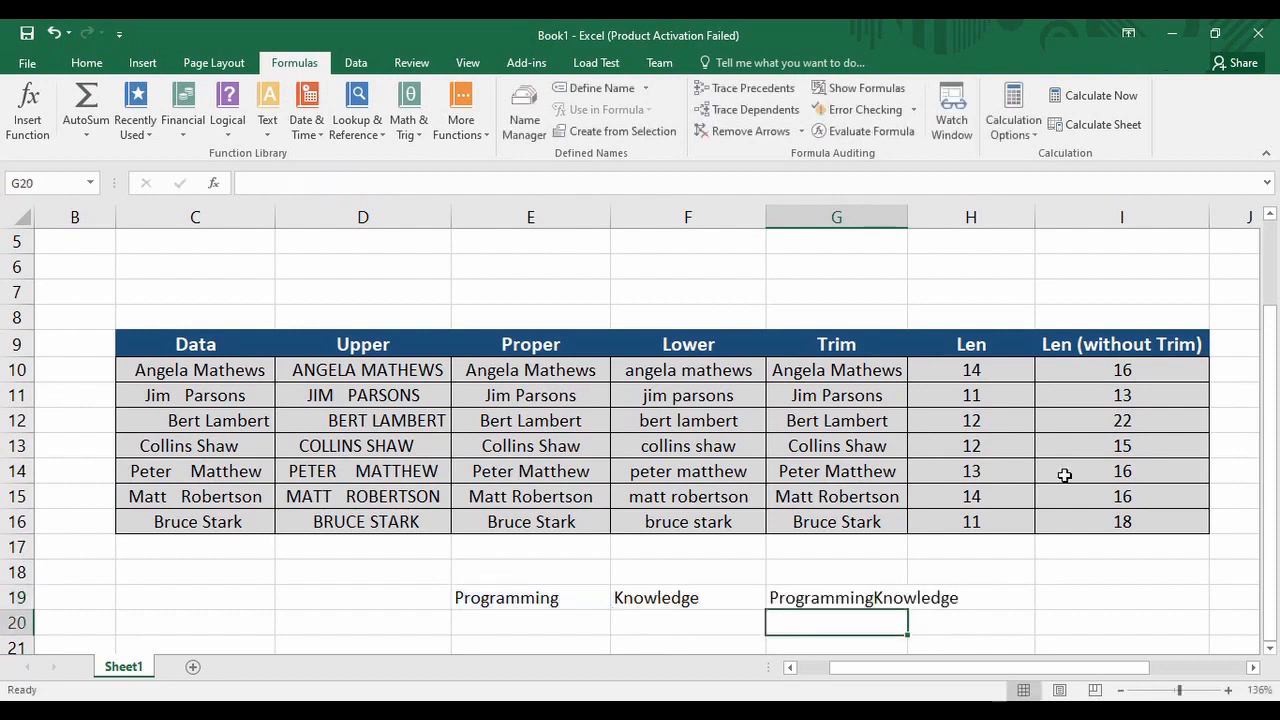
- Auto-fit column G's width to the joined text, and select cell H19 beside it
{"action": "double_click", "coordinate": [907, 217]}
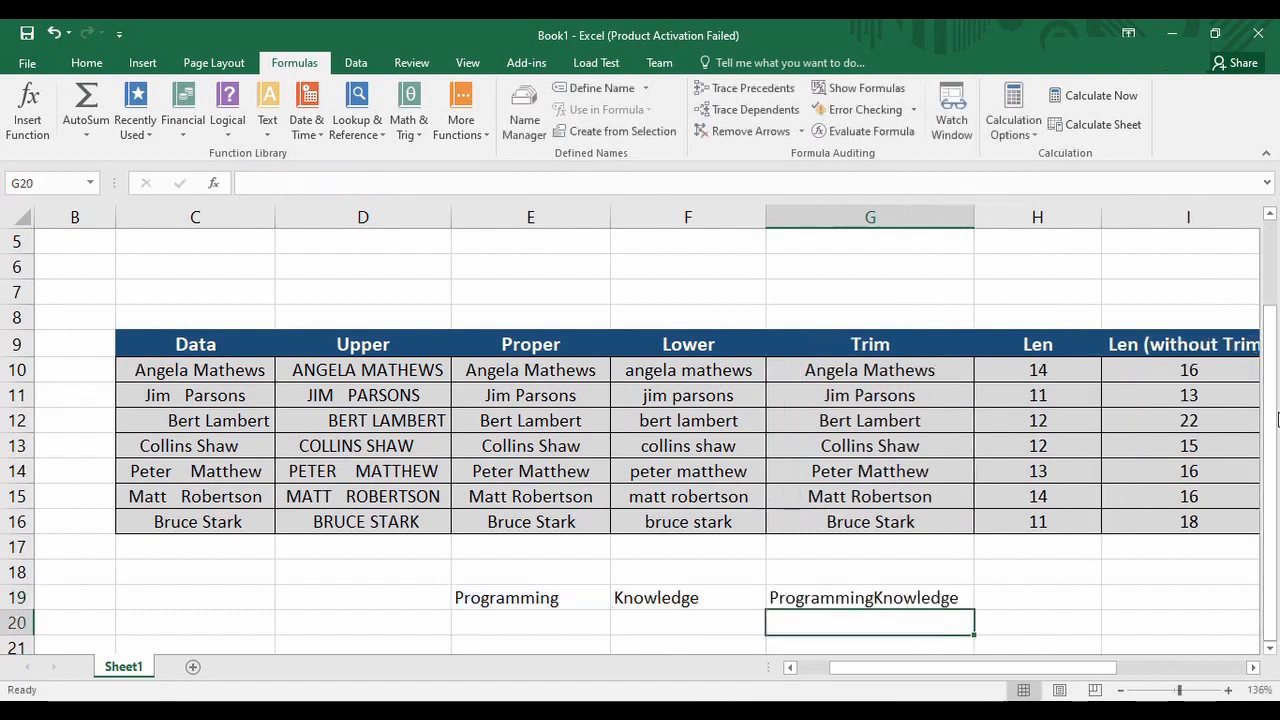
{"action": "left_click", "coordinate": [912, 600]}
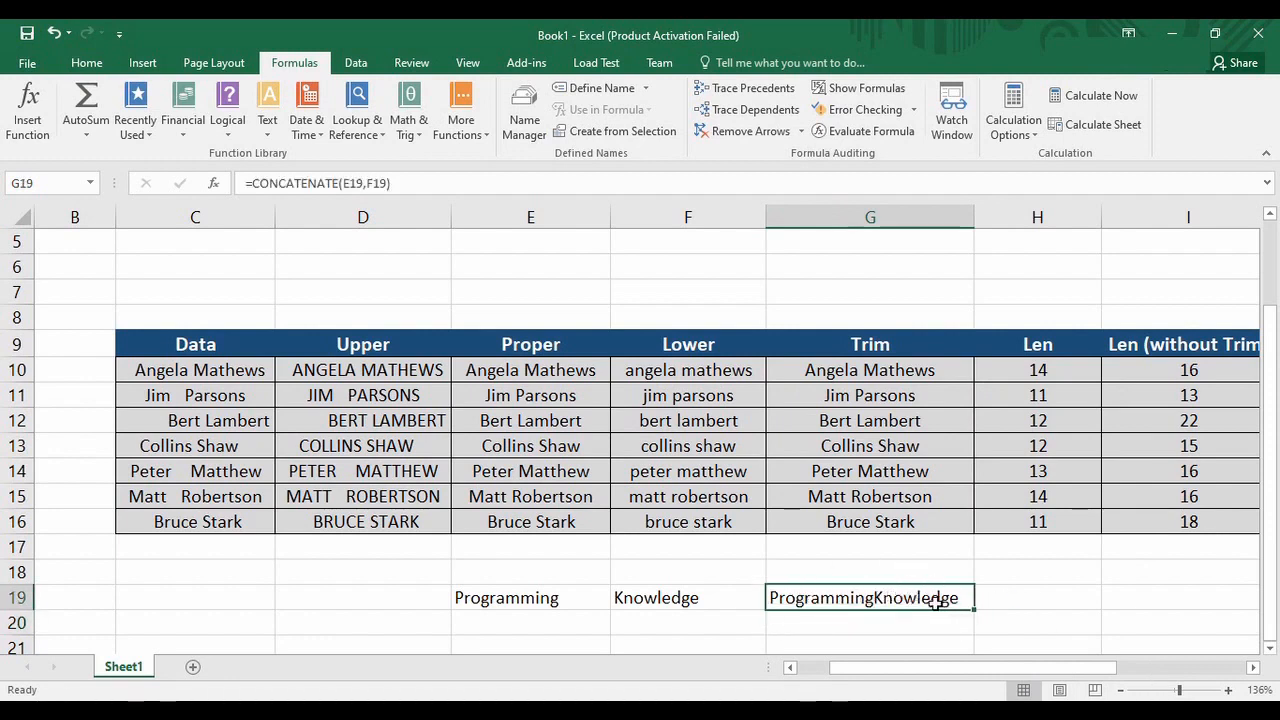
{"action": "left_click", "coordinate": [1045, 599]}
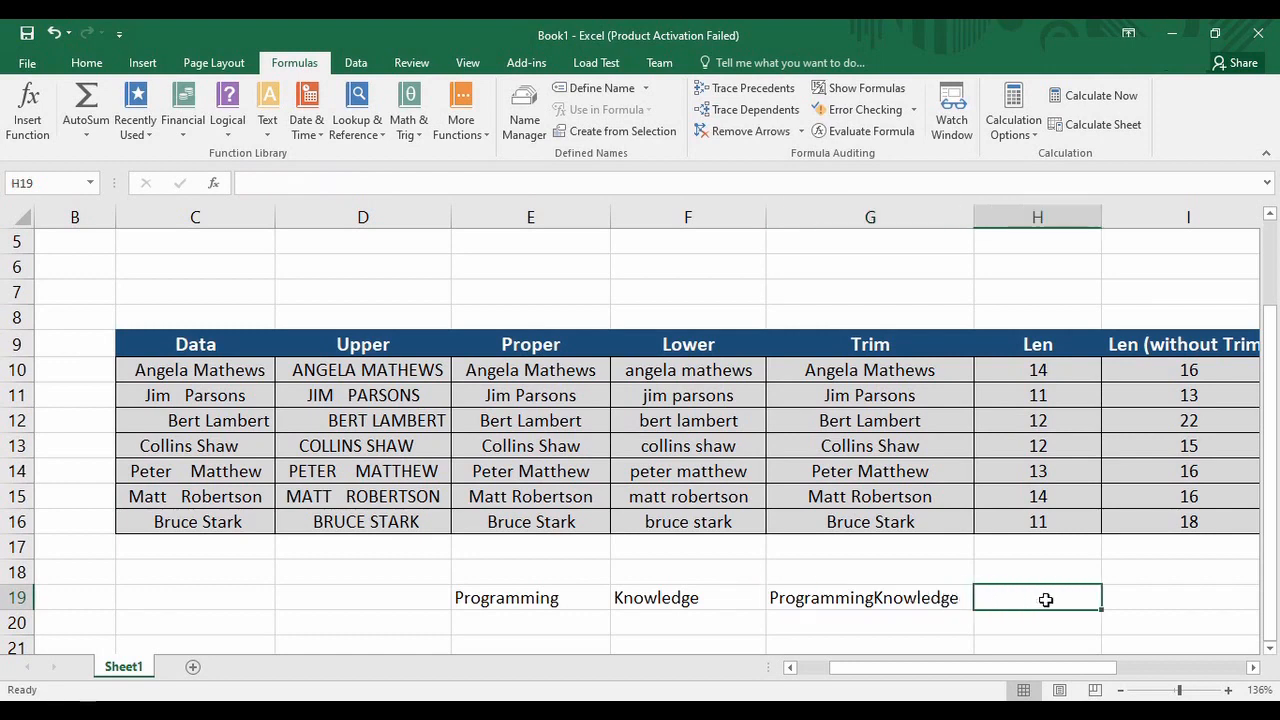
- Enter =CONCATENATE(E19," ",F19) in H19 to join the words with a space, and auto-fit column H's width
{"action": "type", "text": "=conc"}
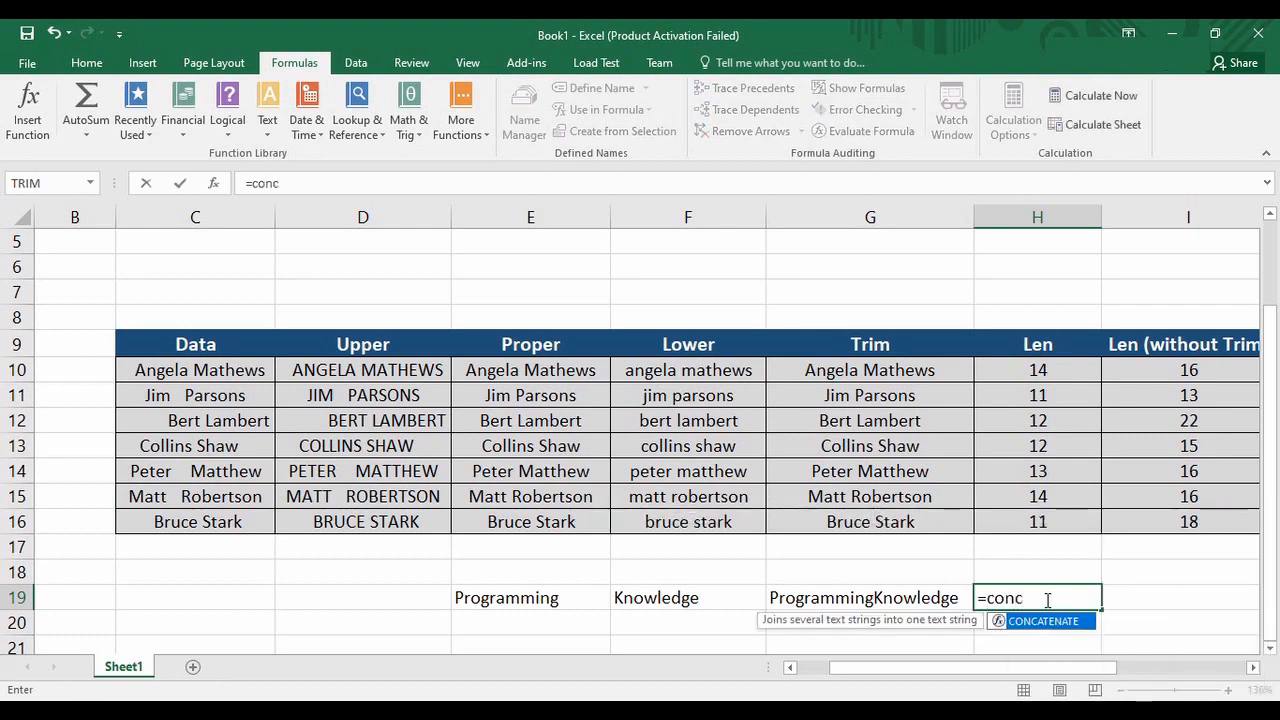
{"action": "key", "text": "Tab"}
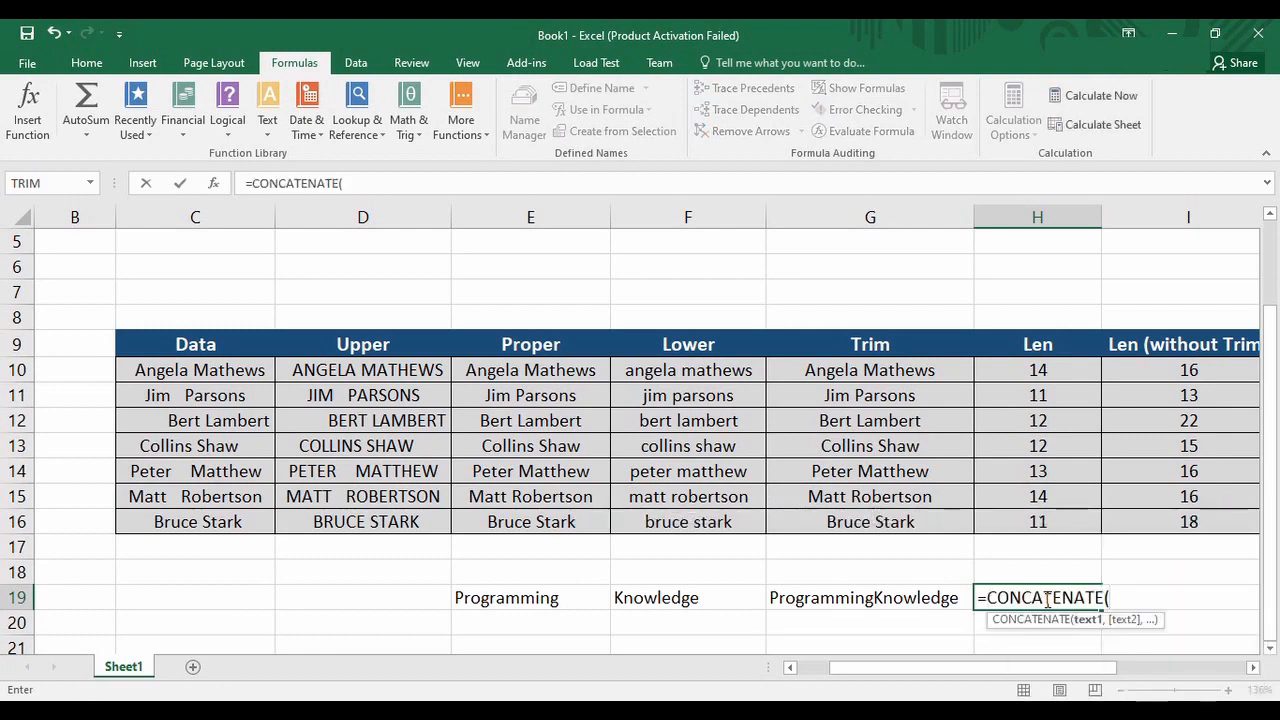
{"action": "left_click", "coordinate": [565, 606]}
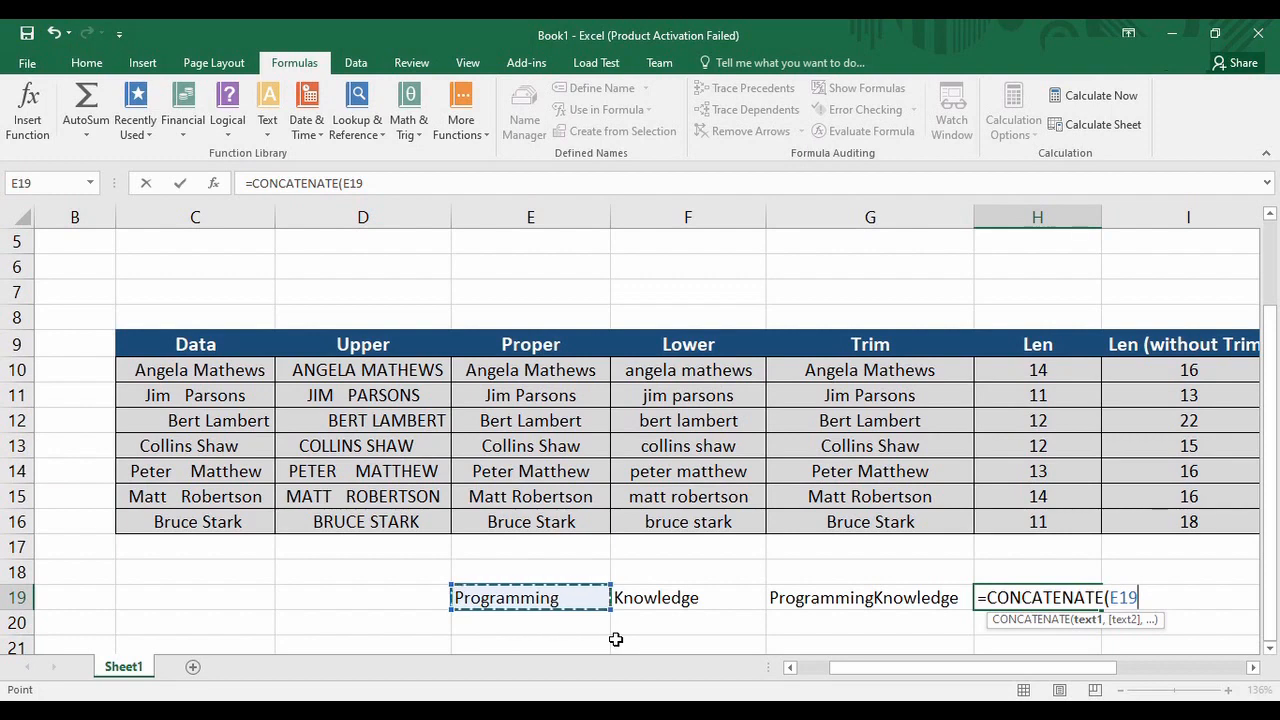
{"action": "type", "text": ",\" \""}
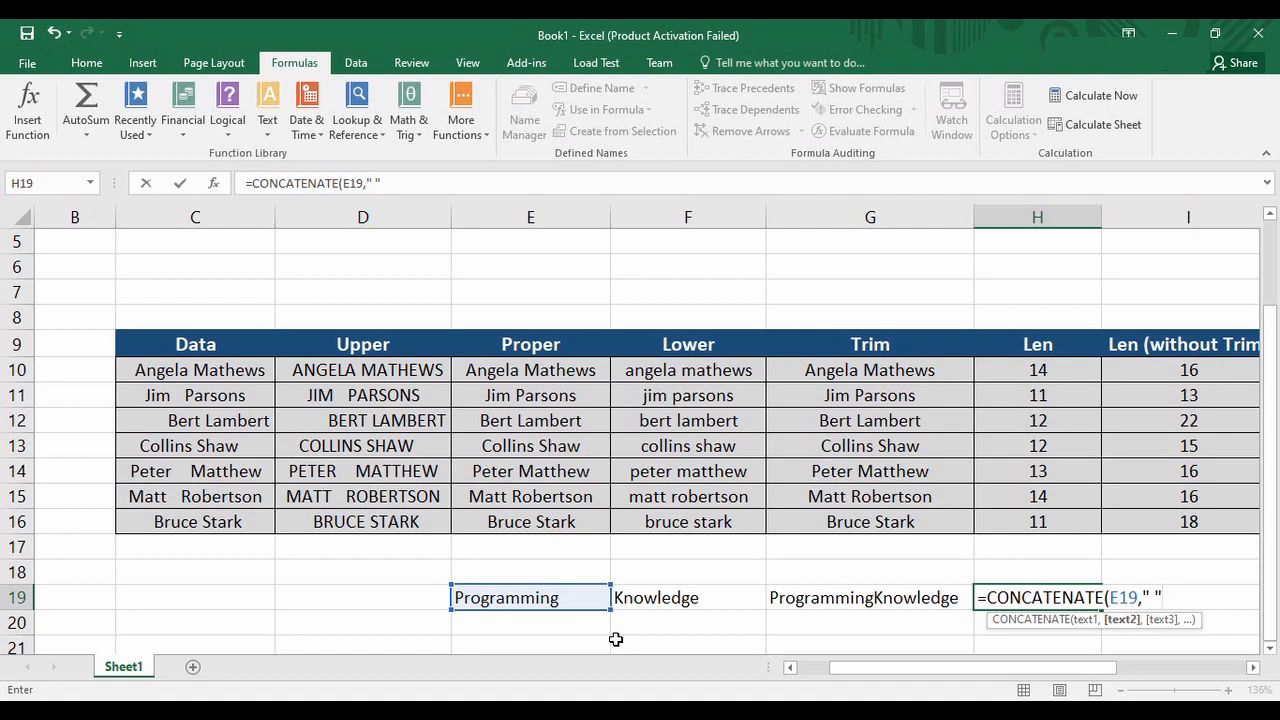
{"action": "type", "text": ","}
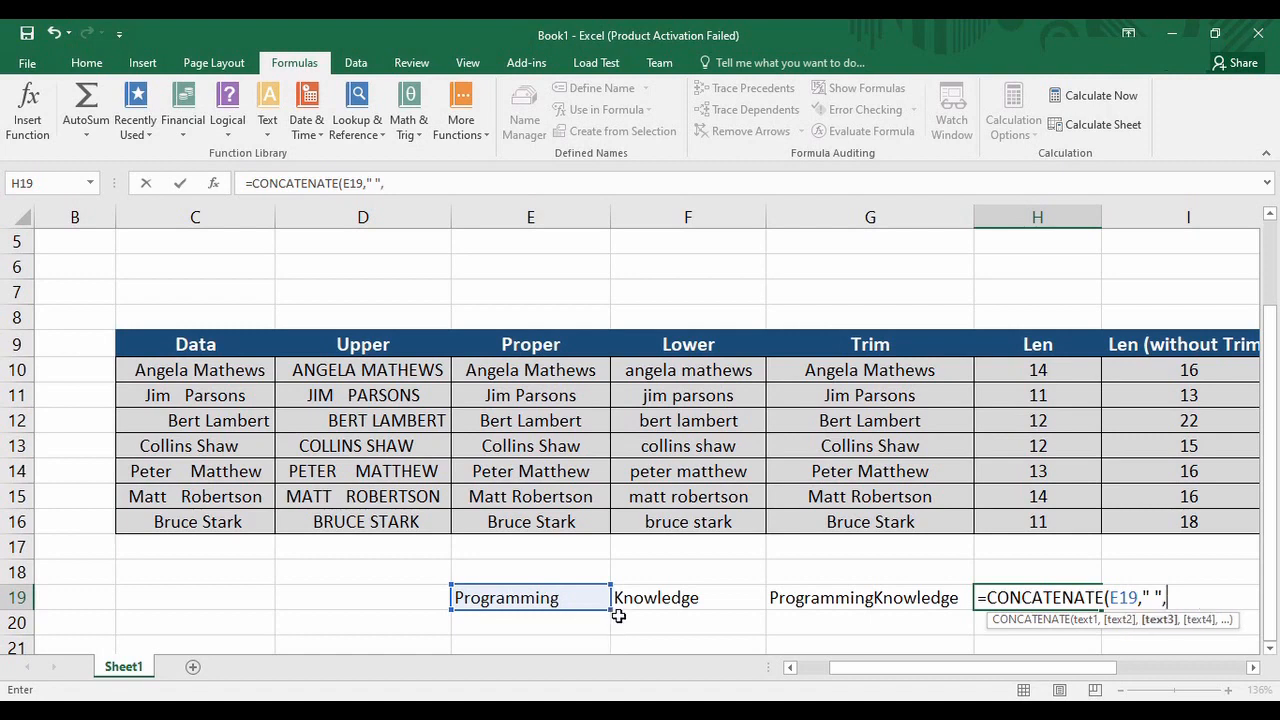
{"action": "left_click", "coordinate": [626, 601]}
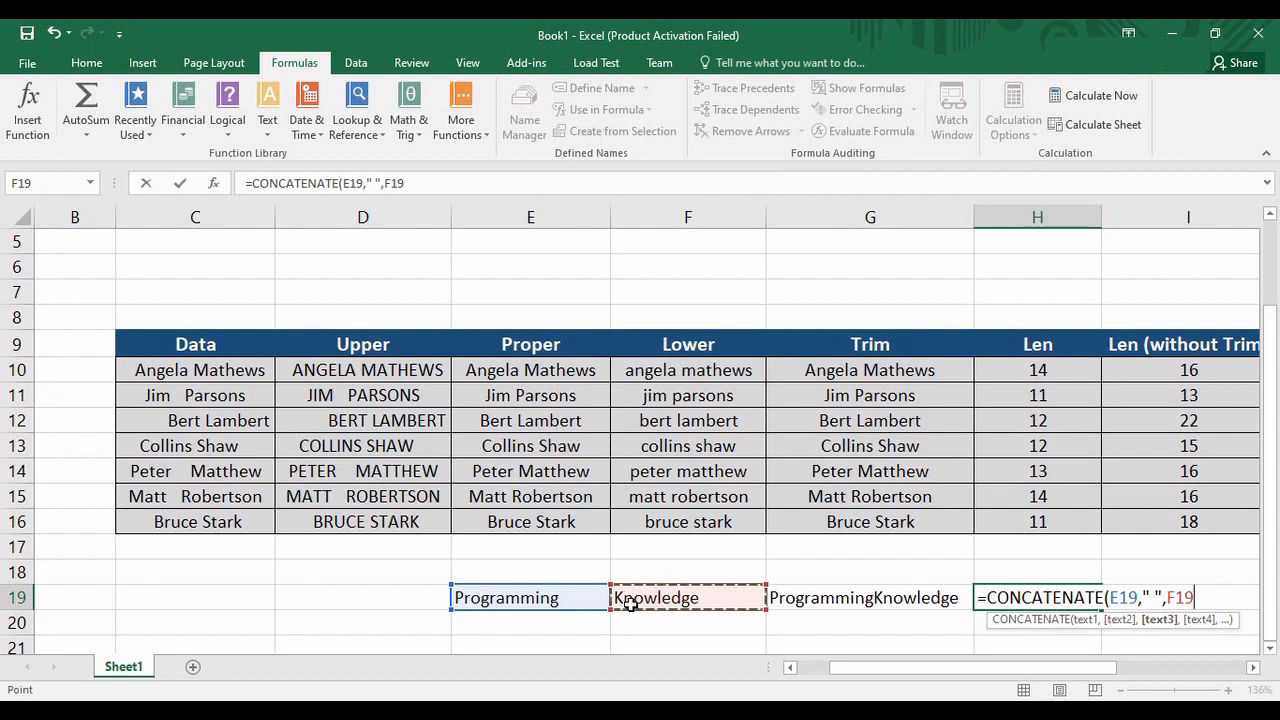
{"action": "type", "text": ")"}
{"action": "key", "text": "Return"}
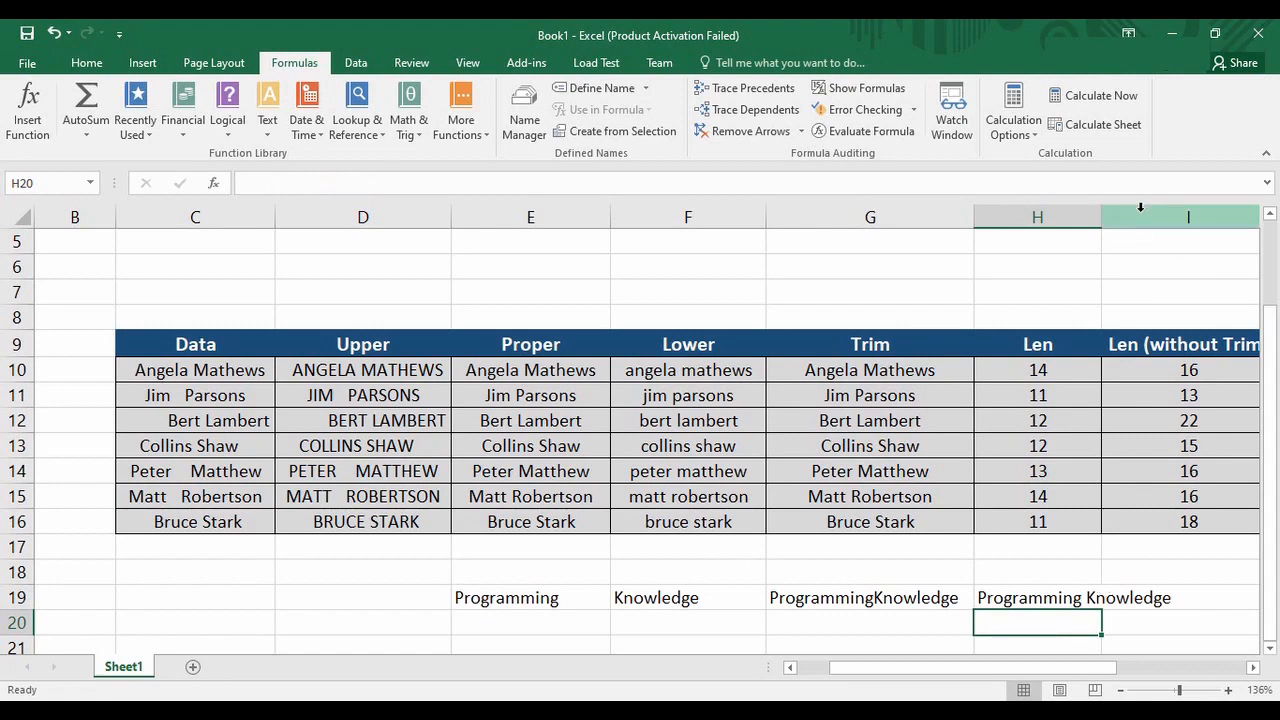
{"action": "double_click", "coordinate": [1102, 217]}
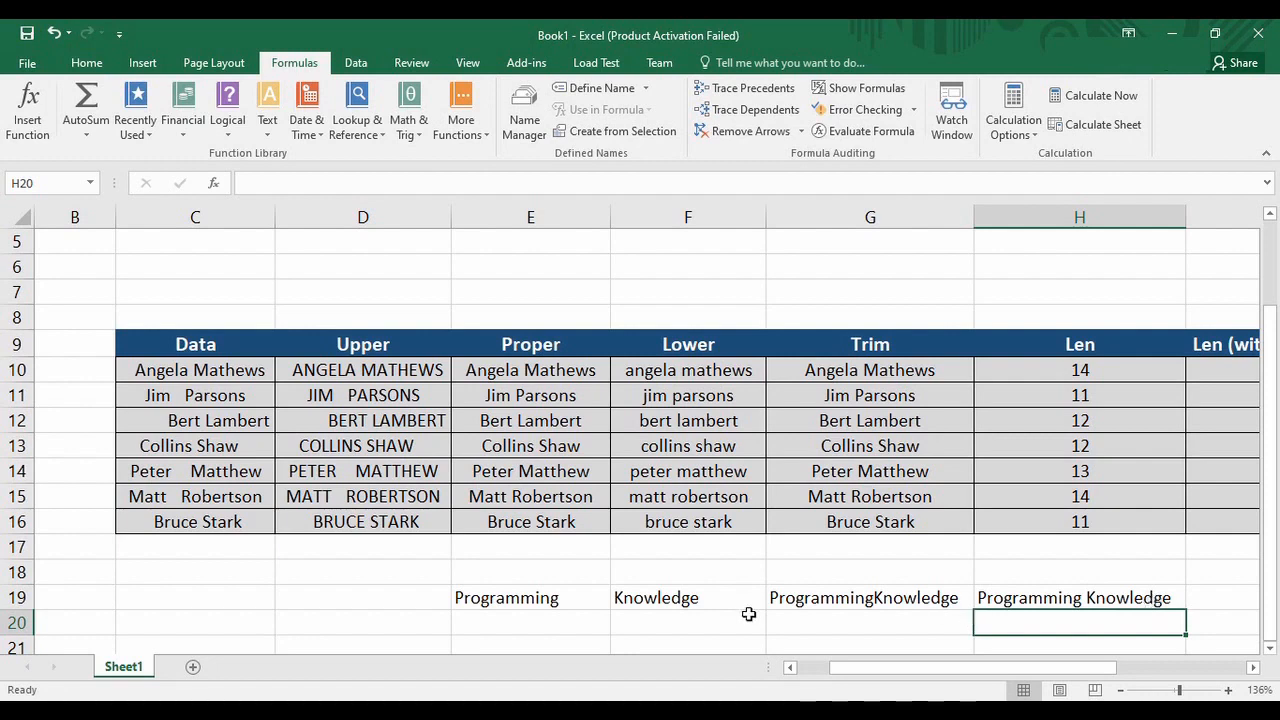
- Insert several leading spaces before Knowledge in F19, and select G19 to check the joined text
{"action": "left_click", "coordinate": [616, 598]}
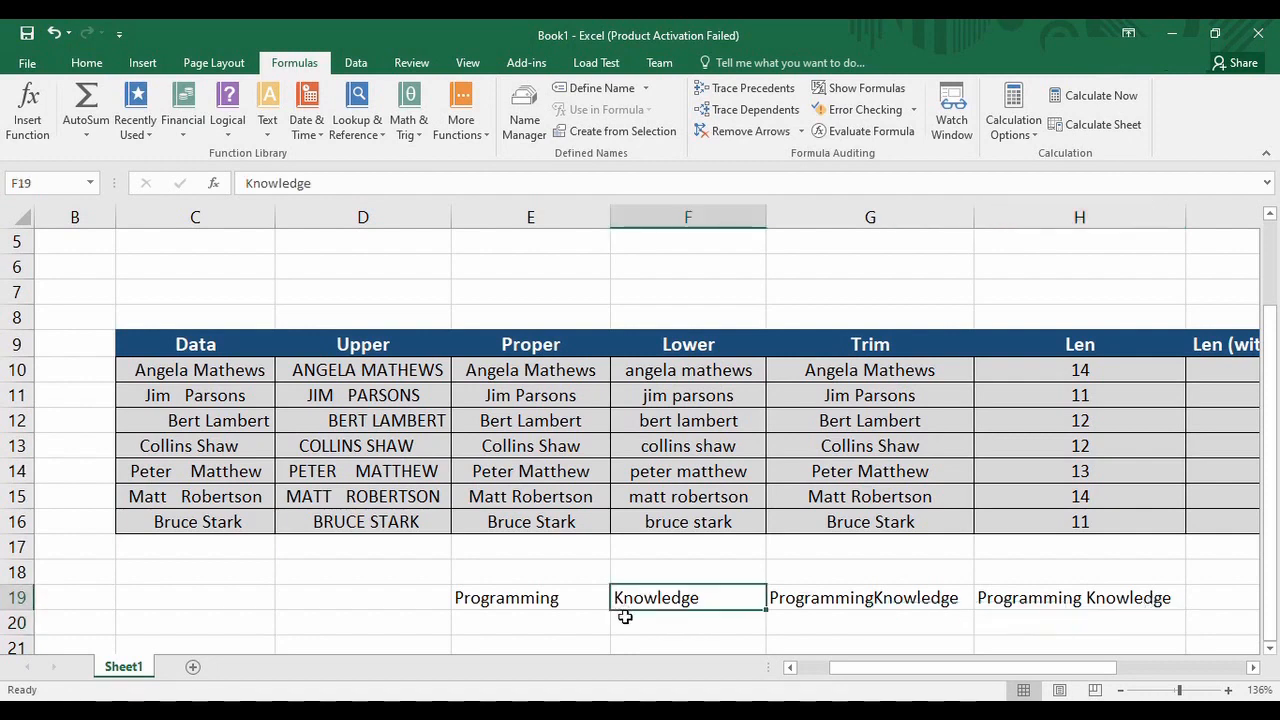
{"action": "double_click", "coordinate": [616, 598]}
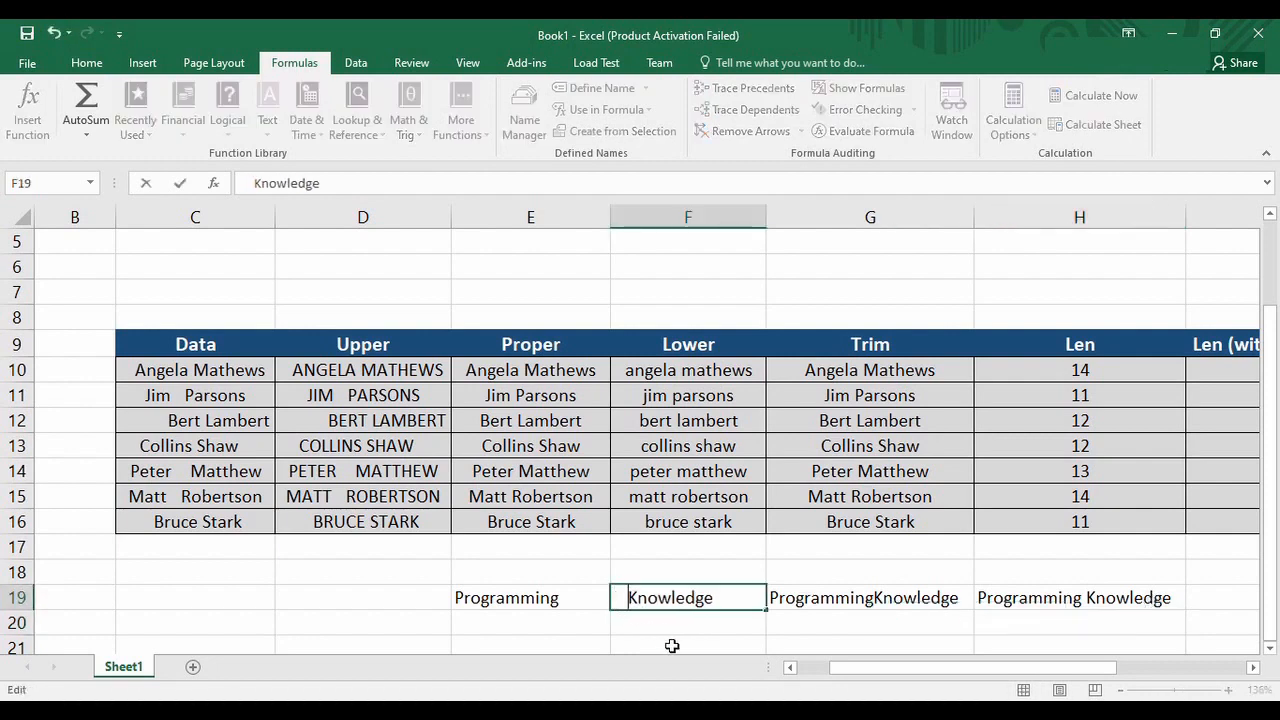
{"action": "left_click", "coordinate": [660, 626]}
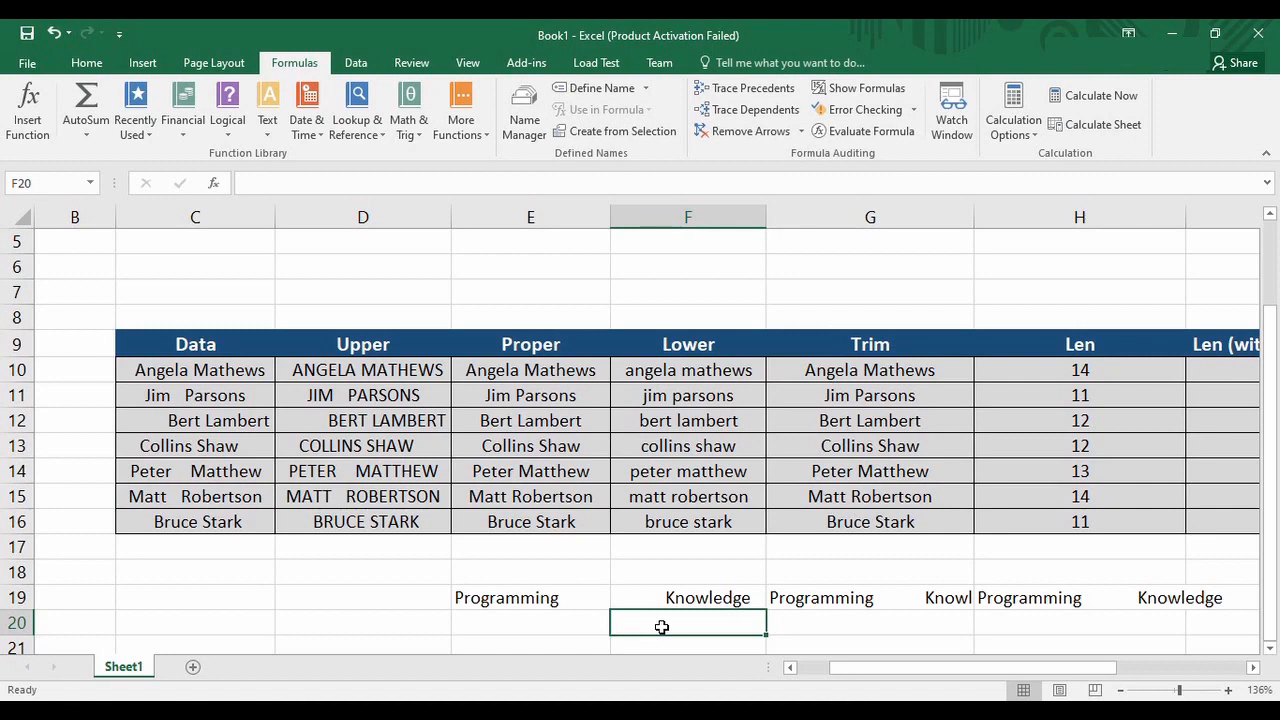
{"action": "left_click", "coordinate": [848, 594]}
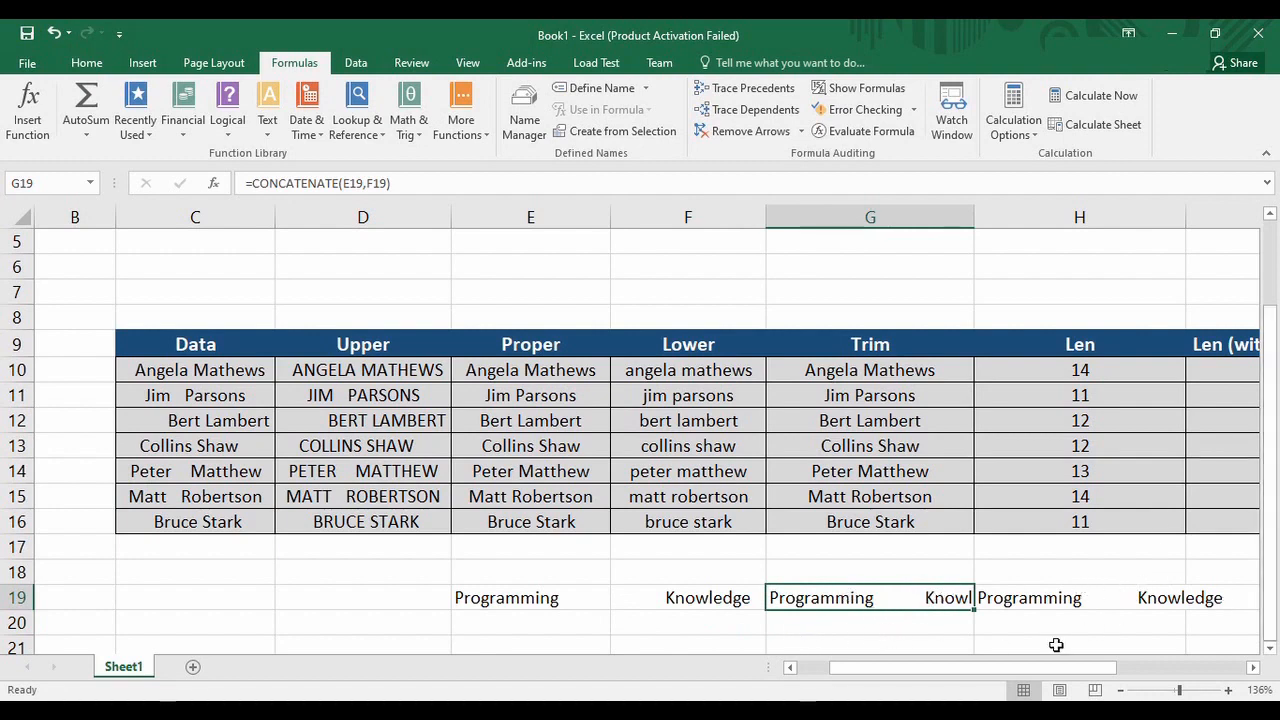
- Enter =CONCATENATE(E19,TRIM(F19)) in G20 to join the words without the leading spaces, and select G20 to review it
{"action": "left_click", "coordinate": [874, 630]}
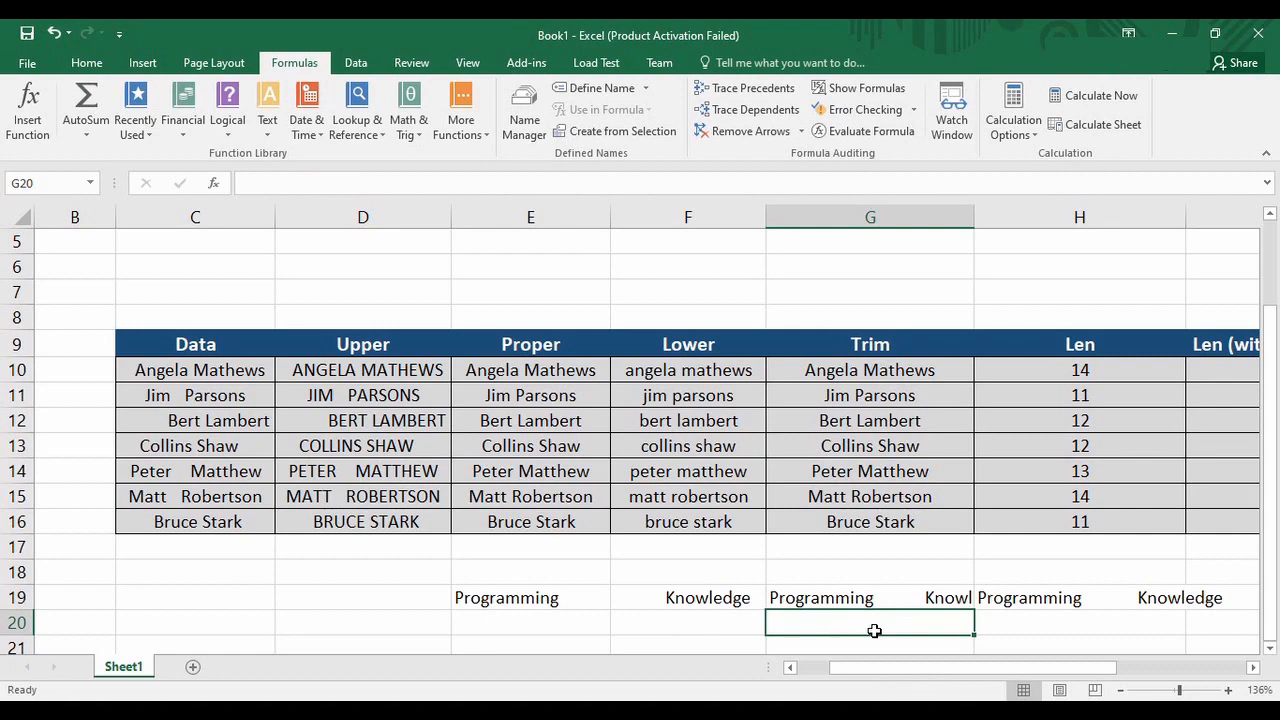
{"action": "type", "text": "="}
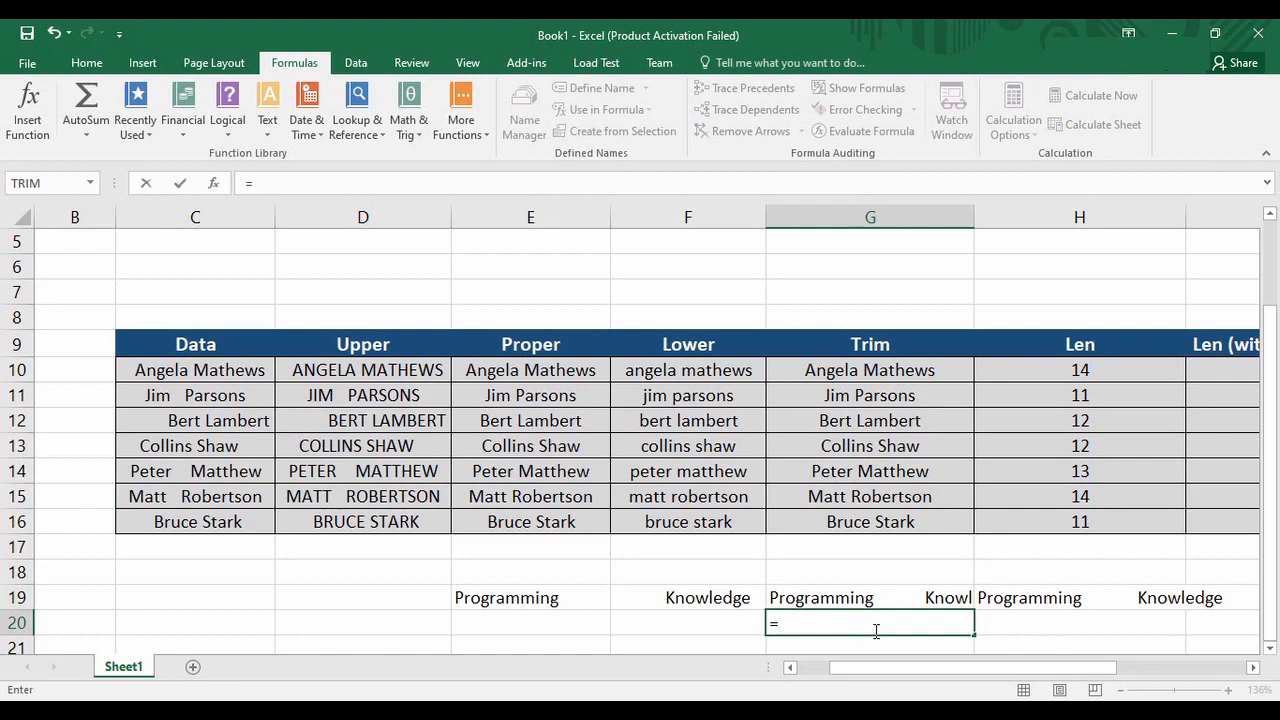
{"action": "type", "text": "con"}
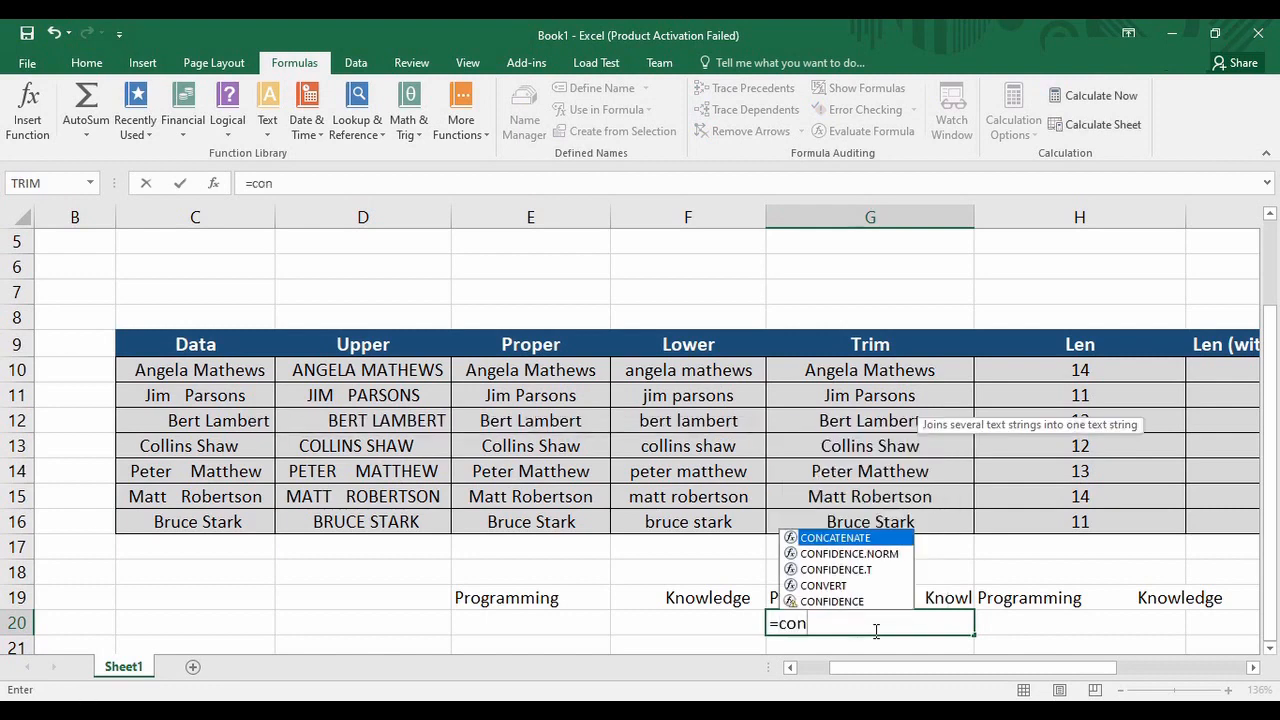
{"action": "key", "text": "Tab"}
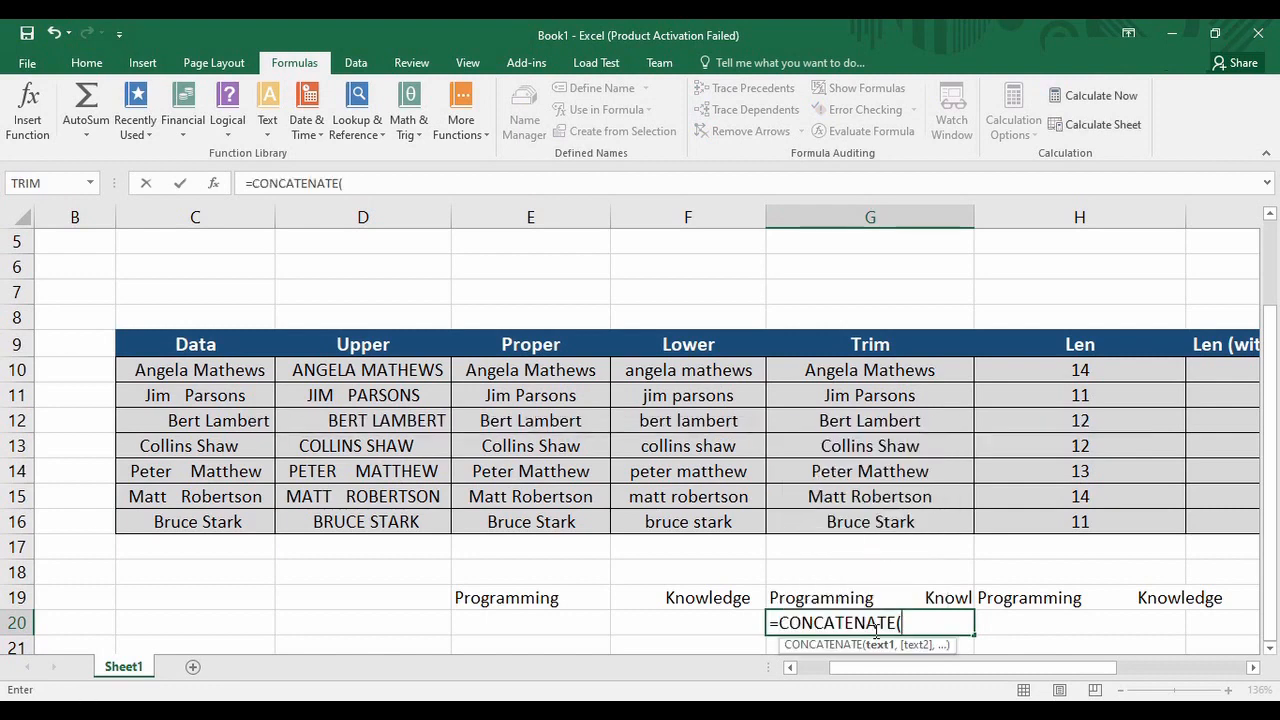
{"action": "left_click", "coordinate": [538, 597]}
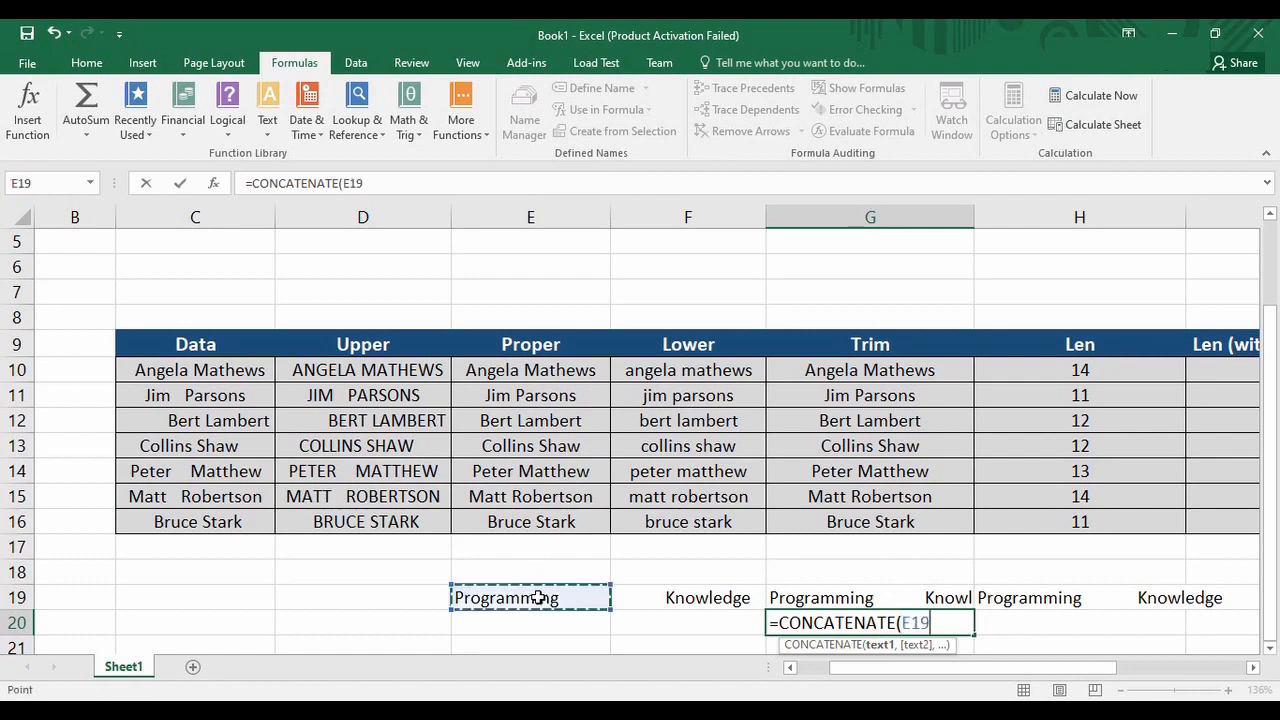
{"action": "type", "text": ","}
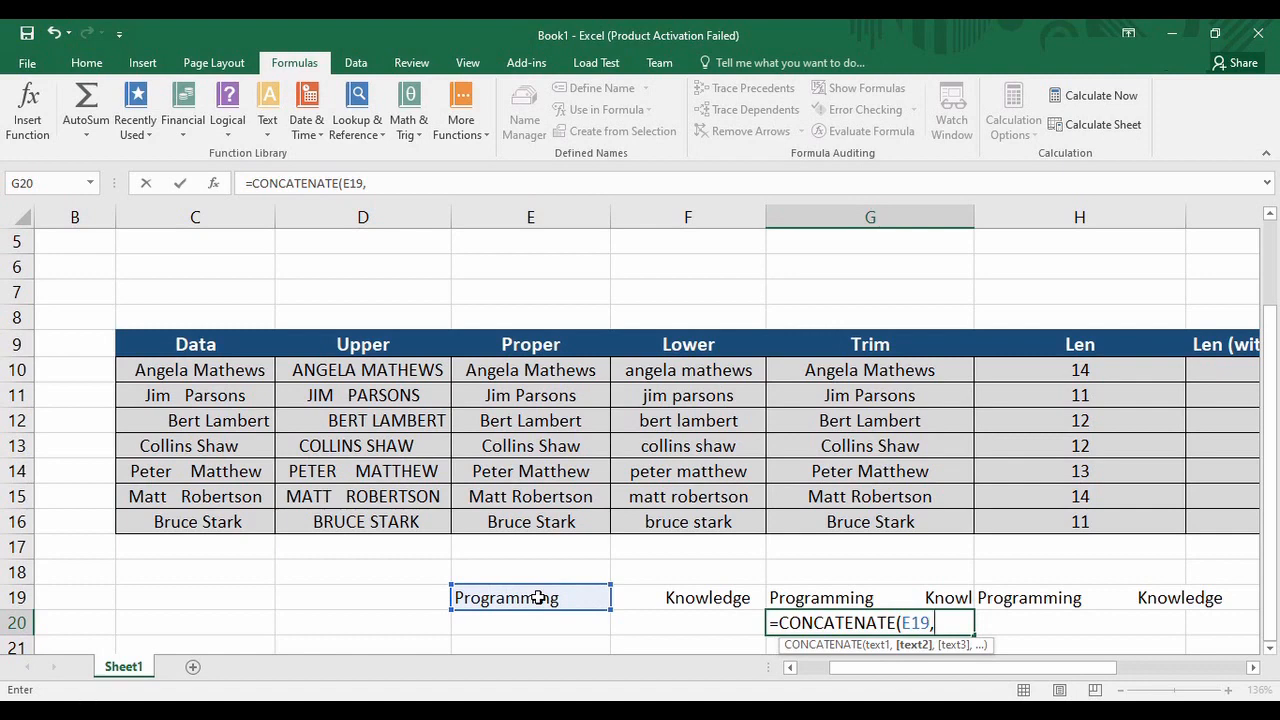
{"action": "type", "text": "trim"}
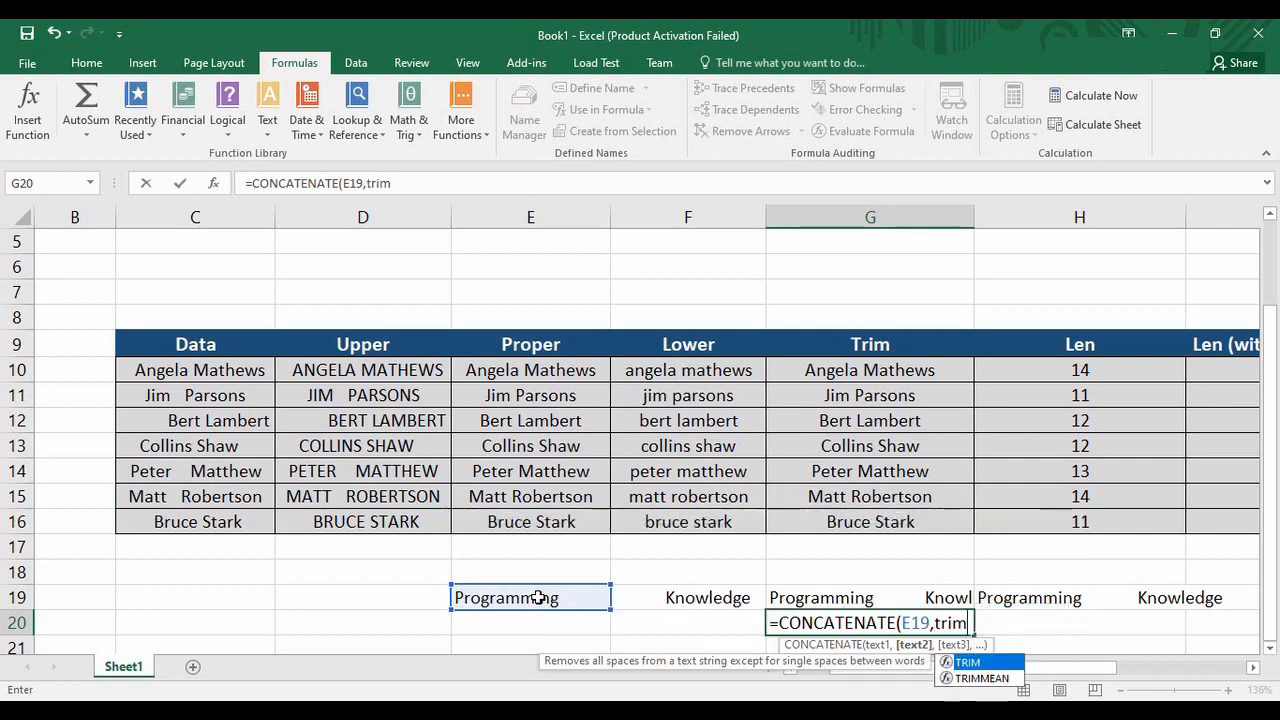
{"action": "type", "text": "("}
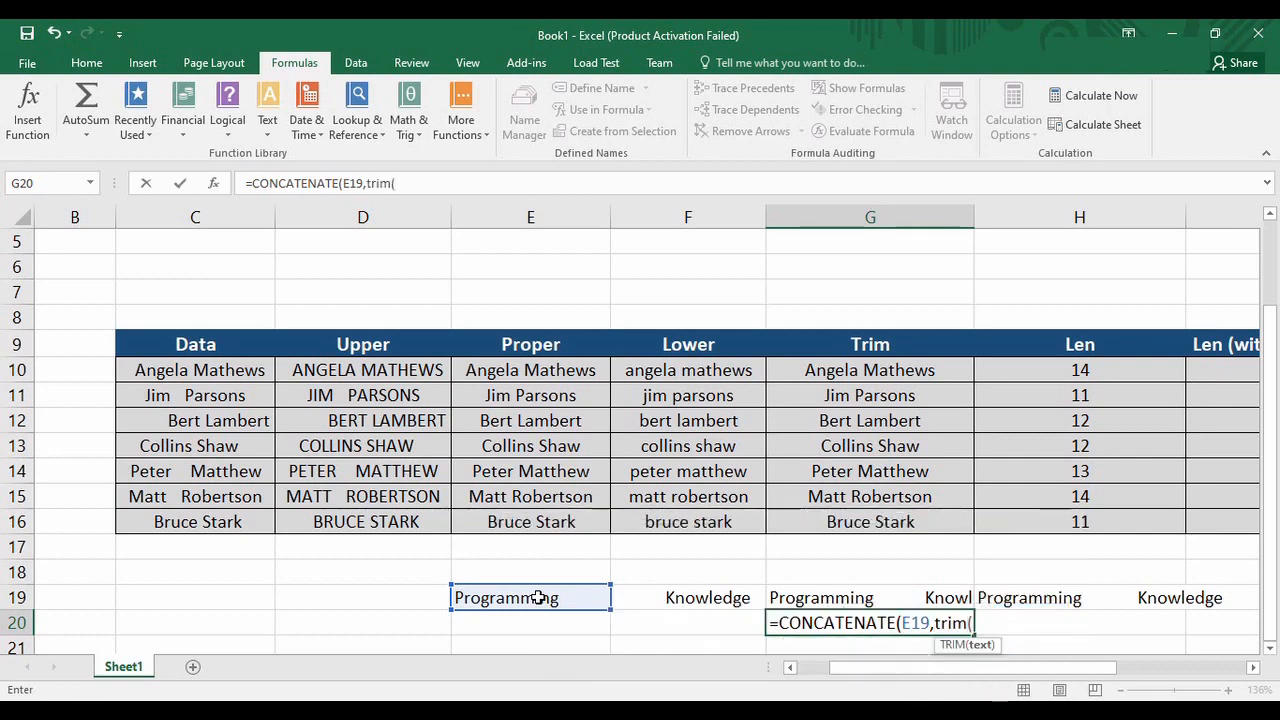
{"action": "left_click", "coordinate": [703, 598]}
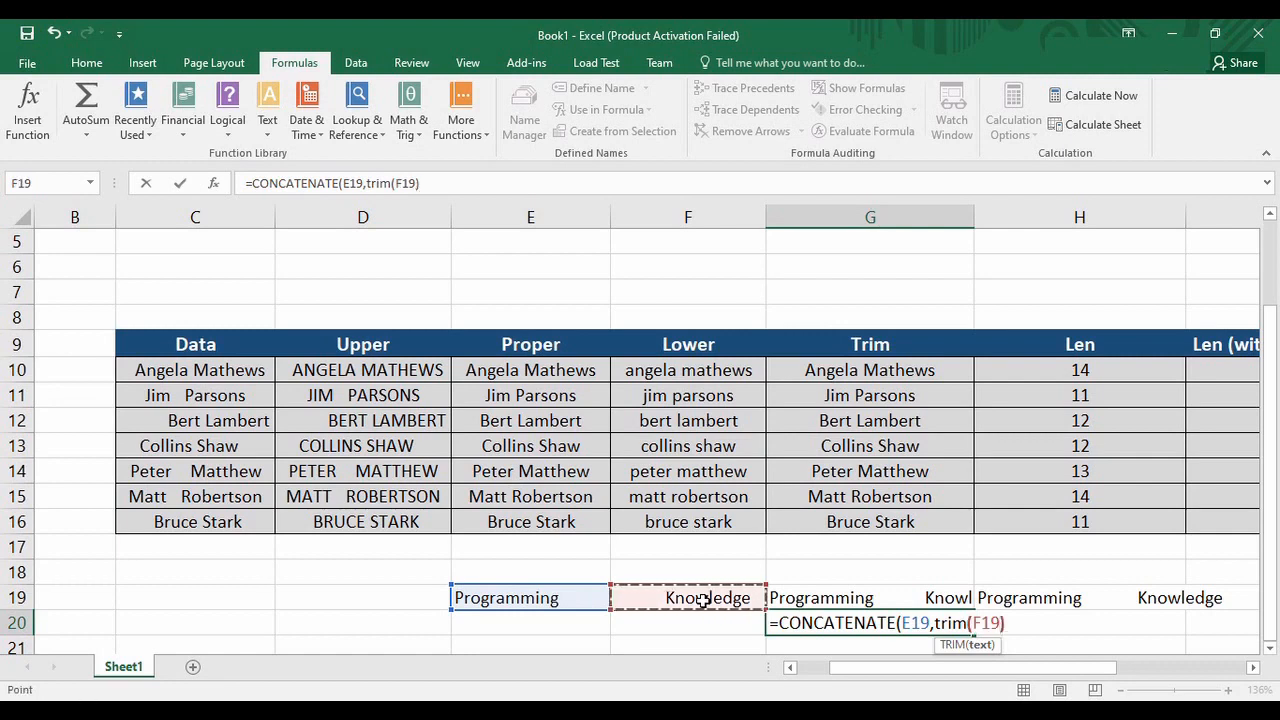
{"action": "type", "text": ")"}
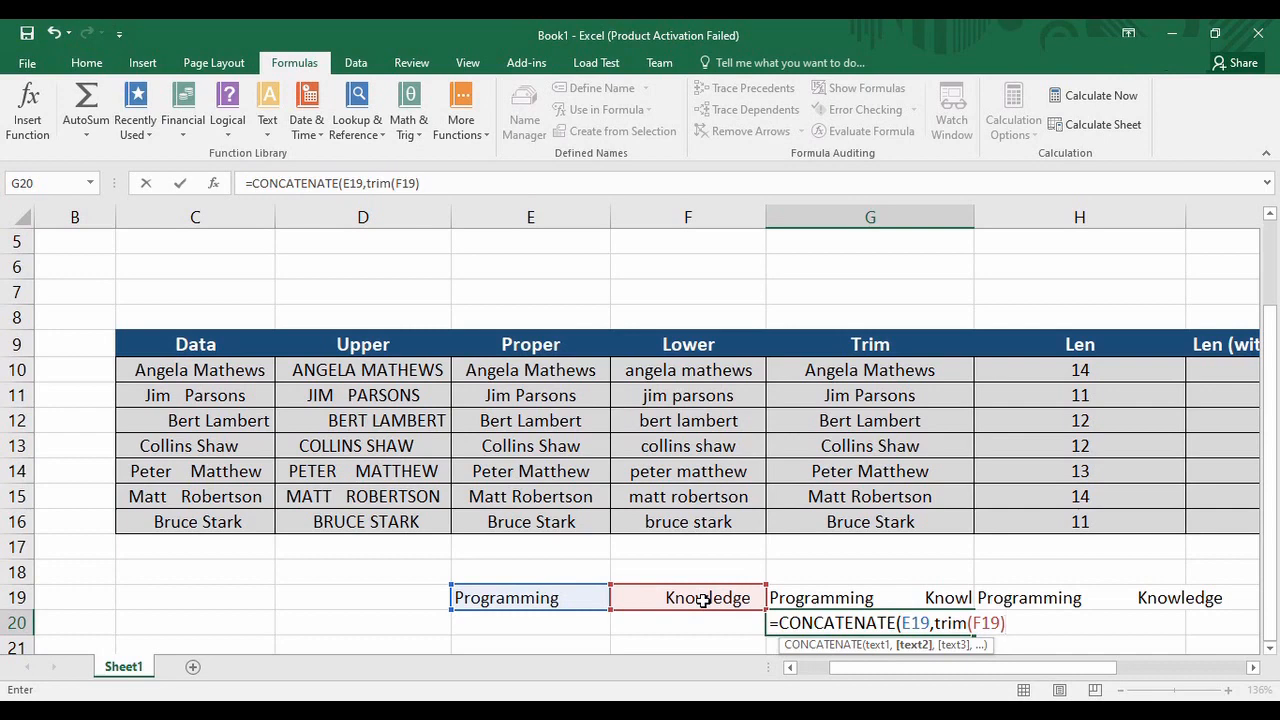
{"action": "type", "text": ")"}
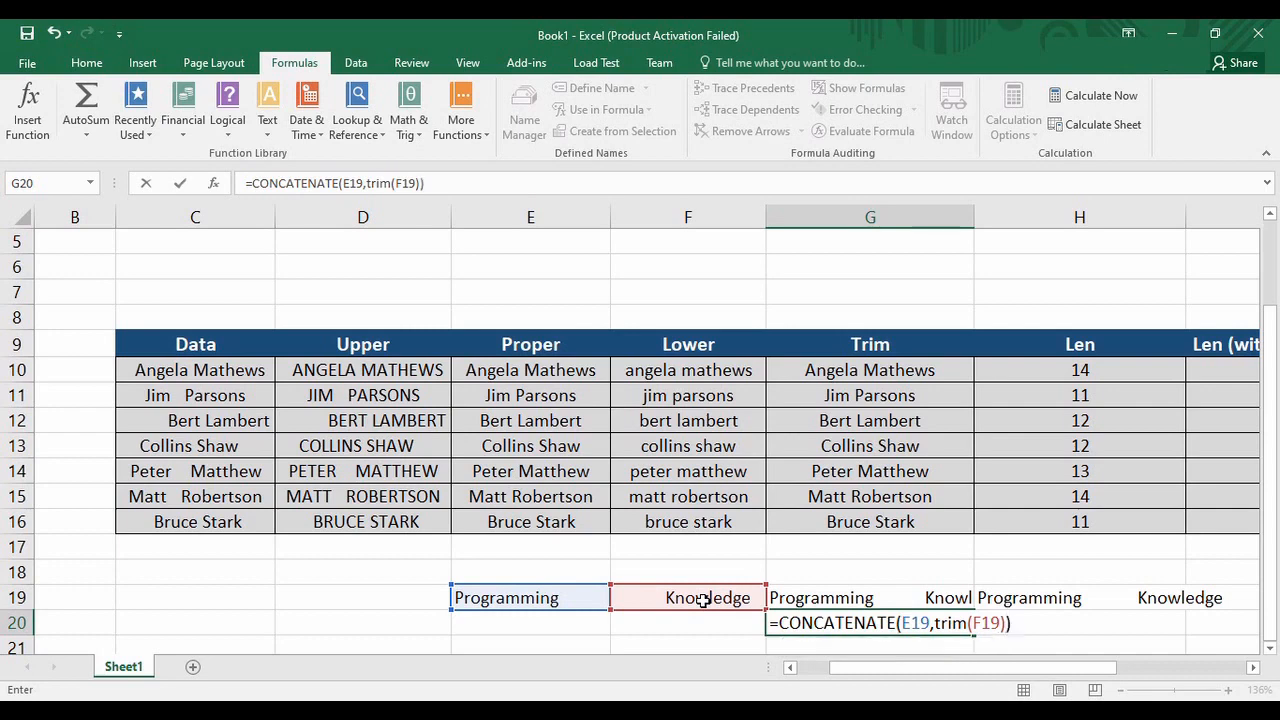
{"action": "key", "text": "Return"}
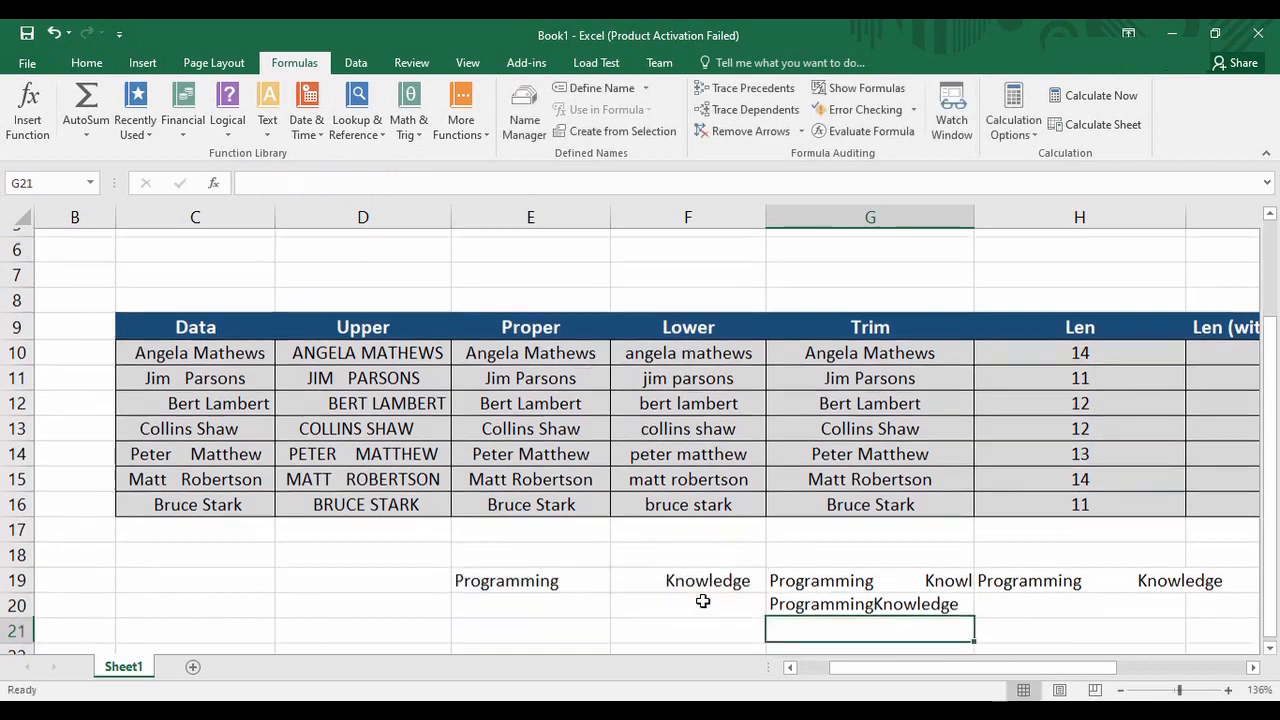
{"action": "left_click", "coordinate": [908, 597]}
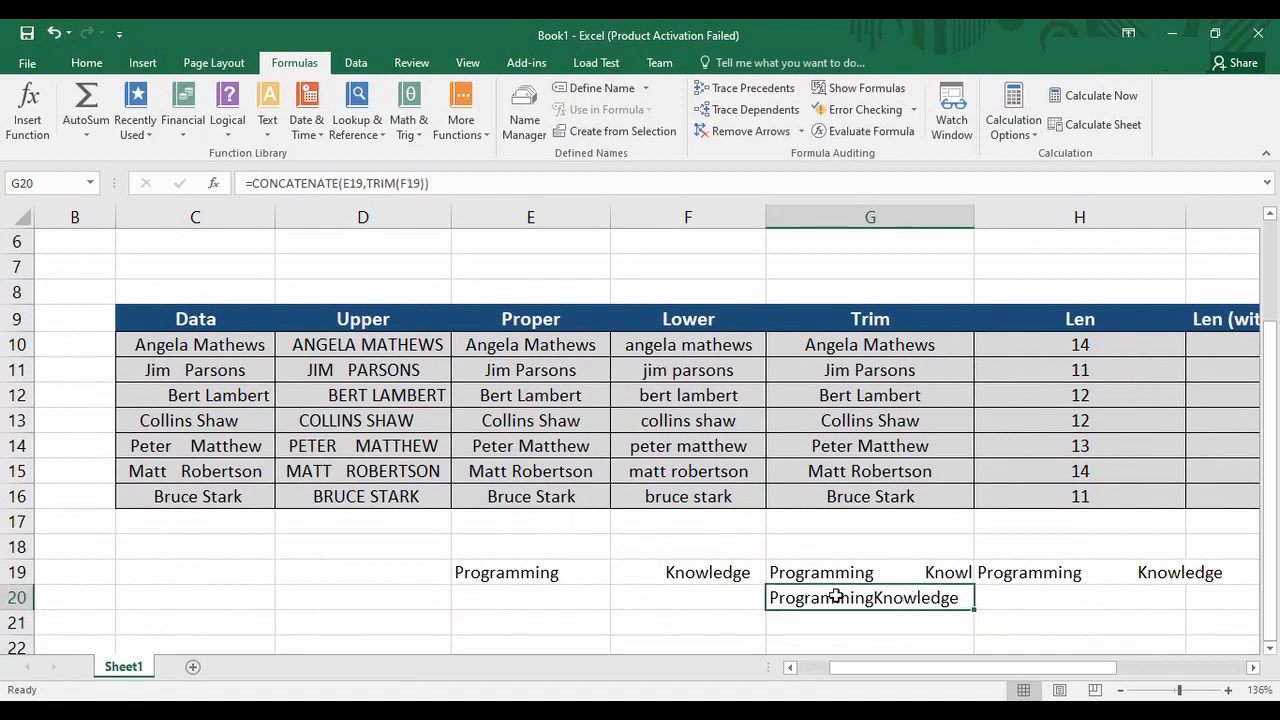